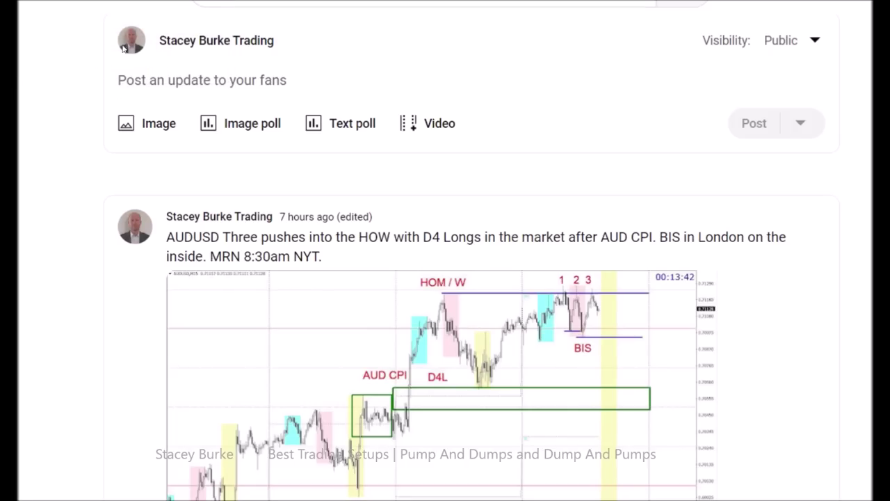
Review the AUDUSD and GBPUSD community posts and their annotated 15-minute charts
scroll(270, 224, "down", 3)
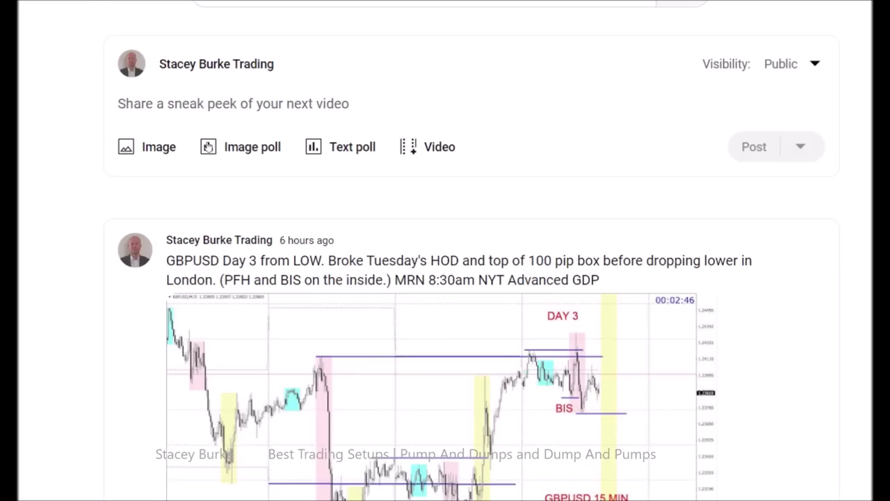
scroll(213, 150, "down", 3)
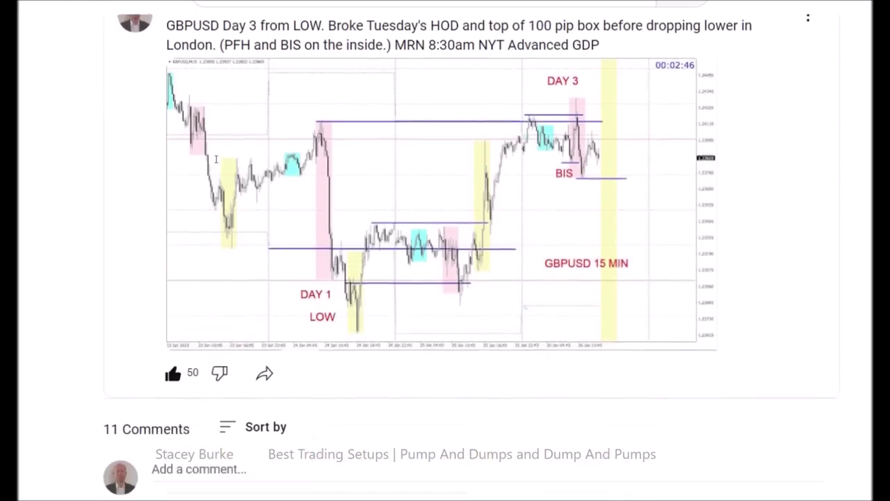
scroll(218, 165, "up", 1)
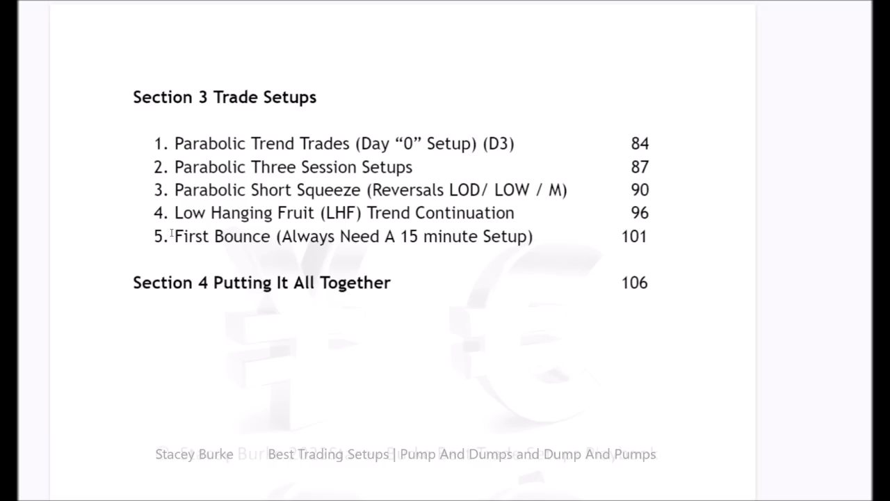
Apply a highlight colour to the "First Bounce (Always Need A 15 minute Setup)" entry under Section 3 Trade Setups
left_click_drag(174, 236, 533, 236)
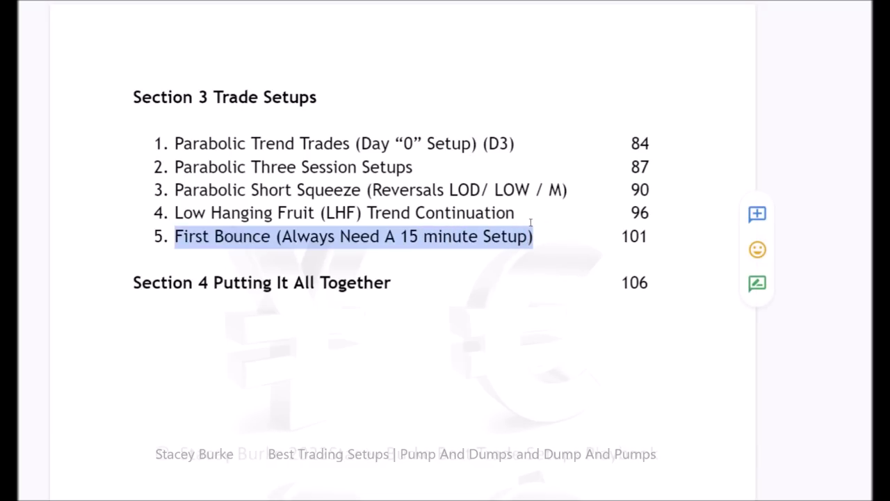
left_click(368, 1)
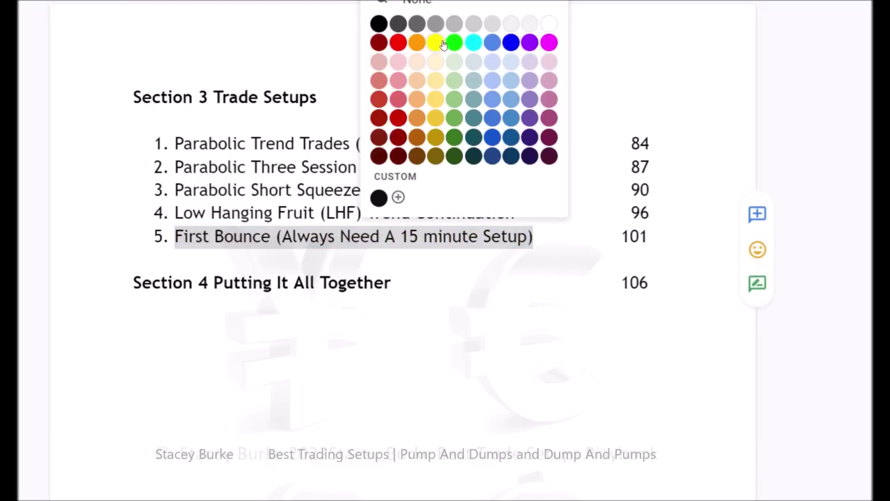
left_click(450, 40)
left_click(411, 211)
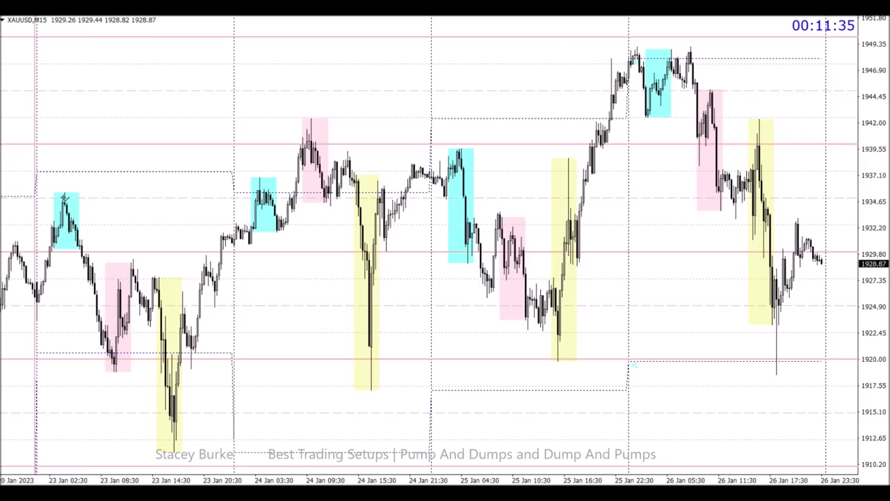
On the XAUUSD M15 chart, draw horizontal lines at the 23 Jan high and low, about 1935.8 and 1911.3, and a V around the low
left_click_drag(34, 189, 253, 189)
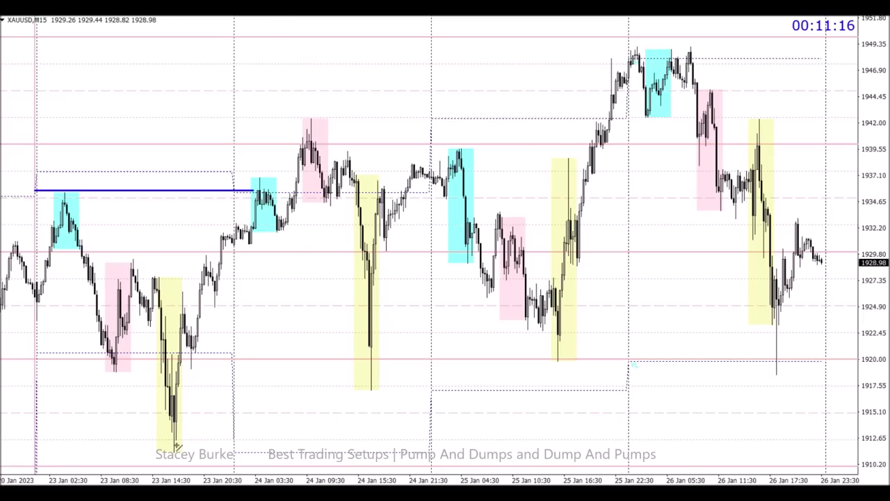
mouse_move(174, 452)
left_mouse_down()
mouse_move(417, 446)
mouse_move(432, 453)
mouse_move(424, 452)
left_mouse_up()
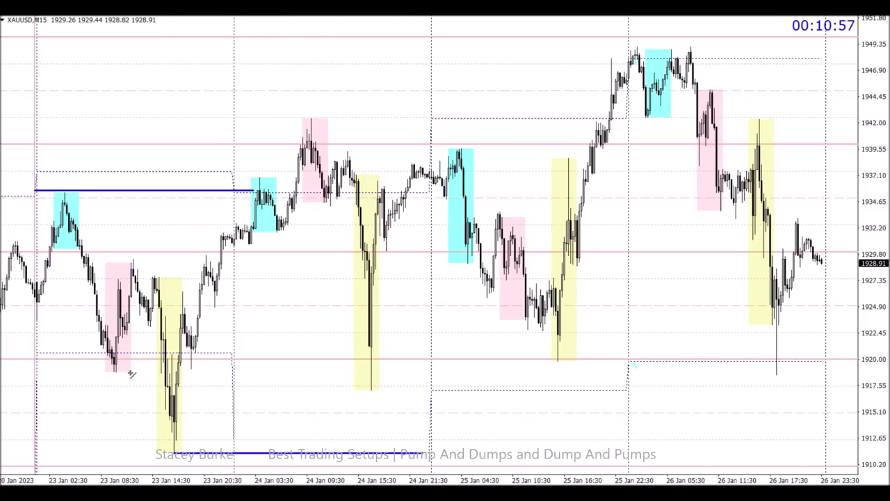
left_click_drag(139, 358, 170, 452)
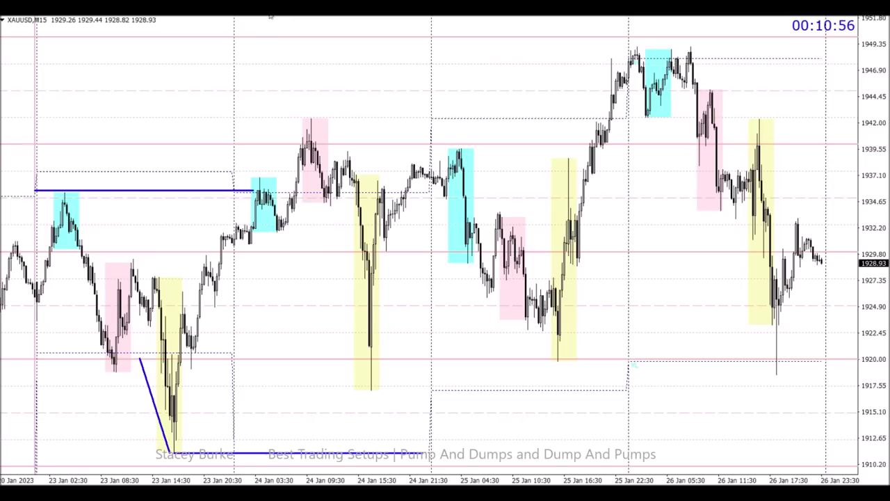
left_click_drag(192, 361, 170, 452)
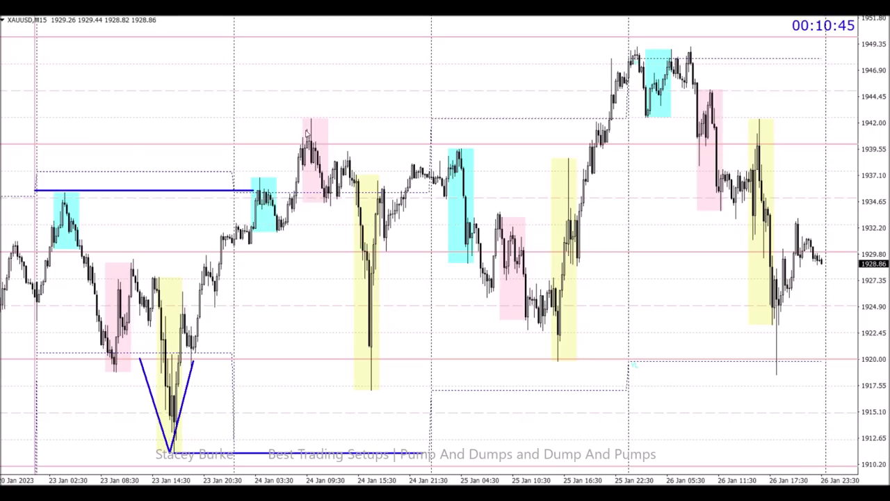
Move the line from the 23 Jan high up to the 24 Jan high near 1942.3 and extend it across to 26 Jan
double_click(146, 191)
left_click_drag(144, 190, 361, 121)
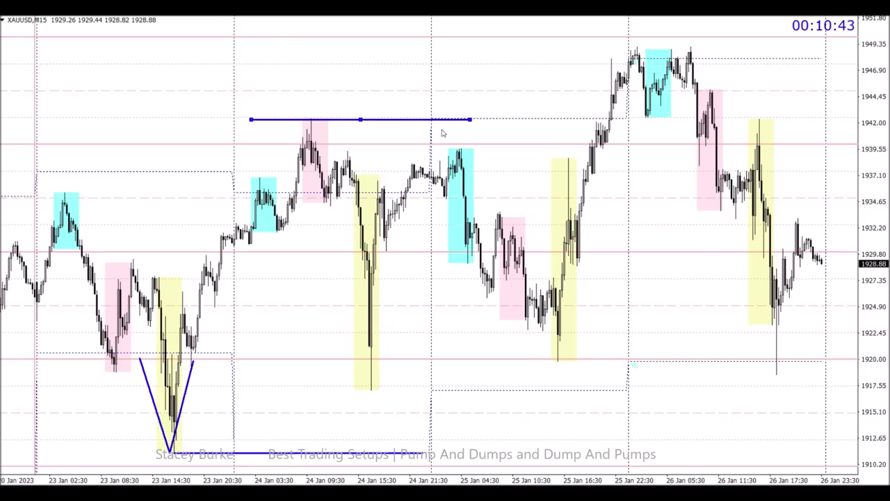
left_click_drag(473, 121, 798, 122)
Draw horizontal lines at about 1937.7 across the 24 Jan pink session and about 1939.4 from there to the 25 Jan cyan session high
scroll(626, 223, "down", 3)
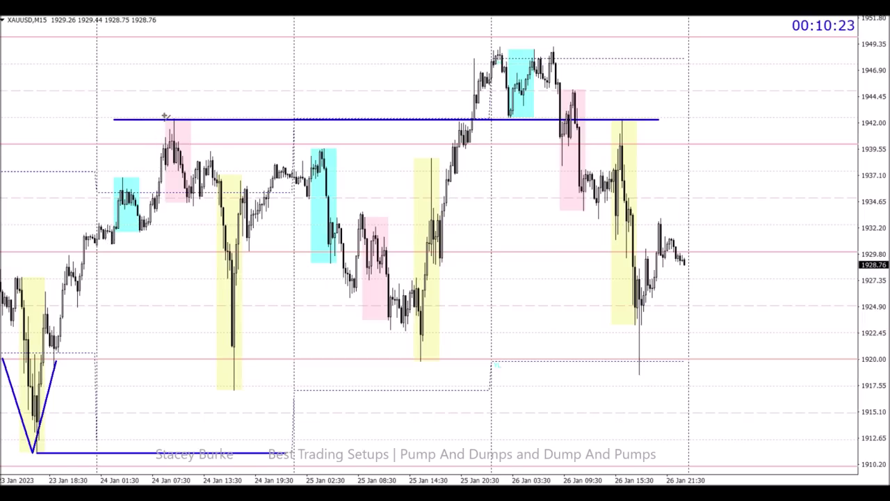
mouse_move(156, 168)
left_mouse_down()
mouse_move(239, 169)
mouse_move(224, 169)
left_mouse_up()
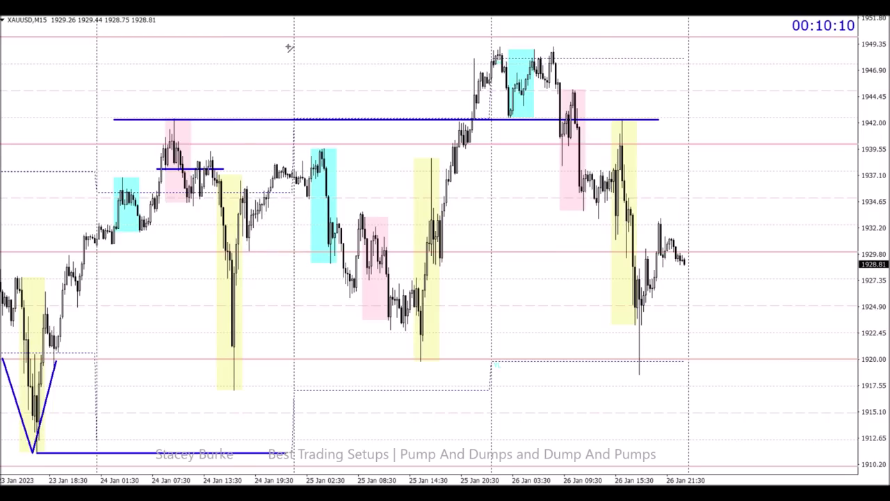
left_click_drag(209, 151, 335, 152)
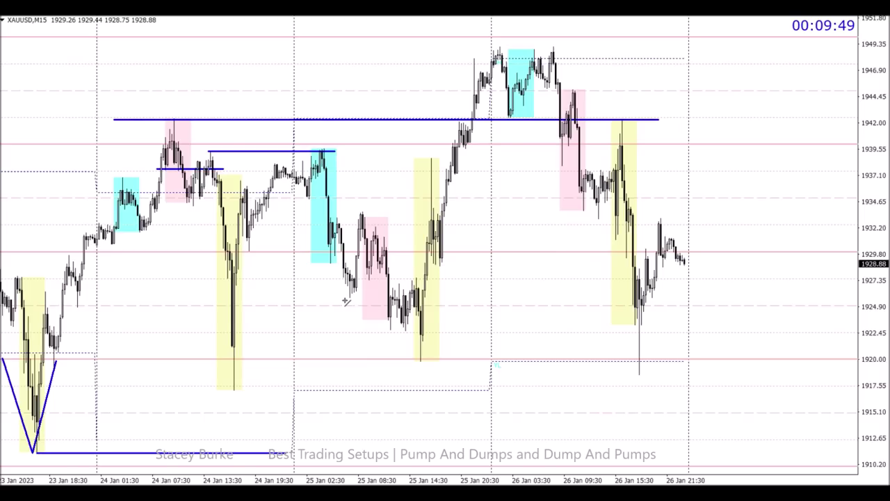
Mark the 25 Jan pink session low and the consolidation after it with short horizontal lines at about 1925.7, 1922.5 and 1927.1
left_click_drag(339, 299, 388, 298)
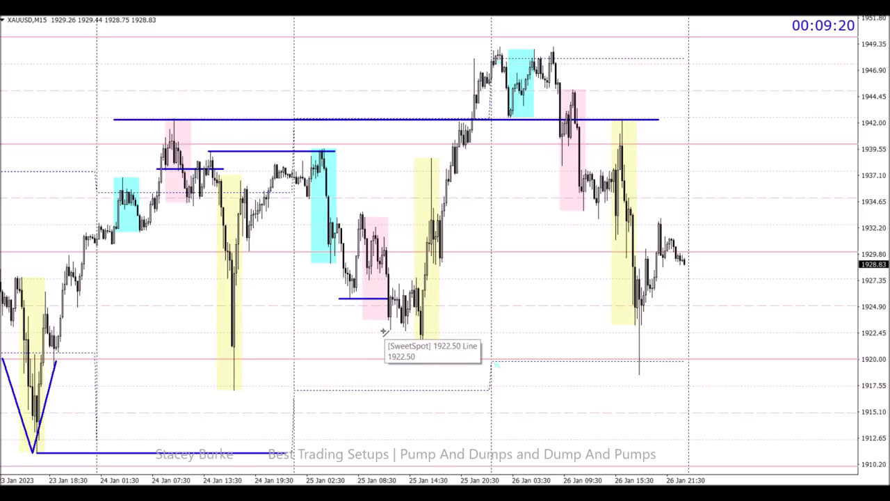
left_click_drag(384, 332, 427, 333)
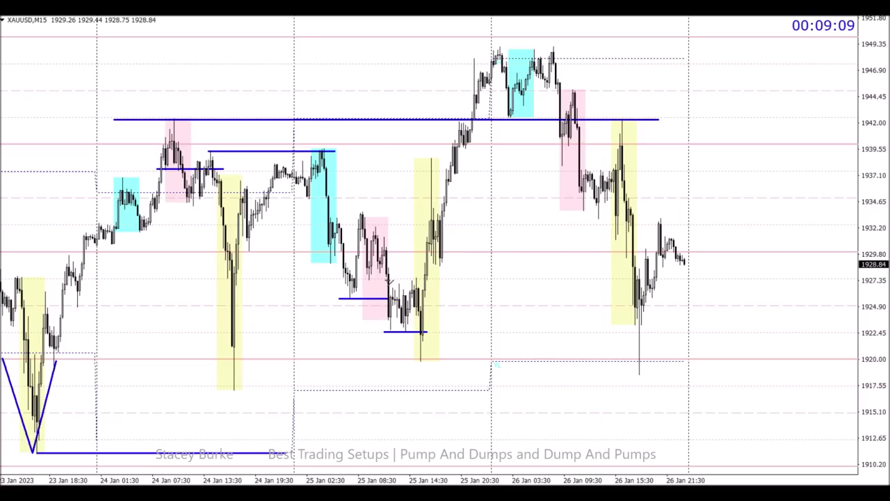
left_click_drag(382, 283, 413, 284)
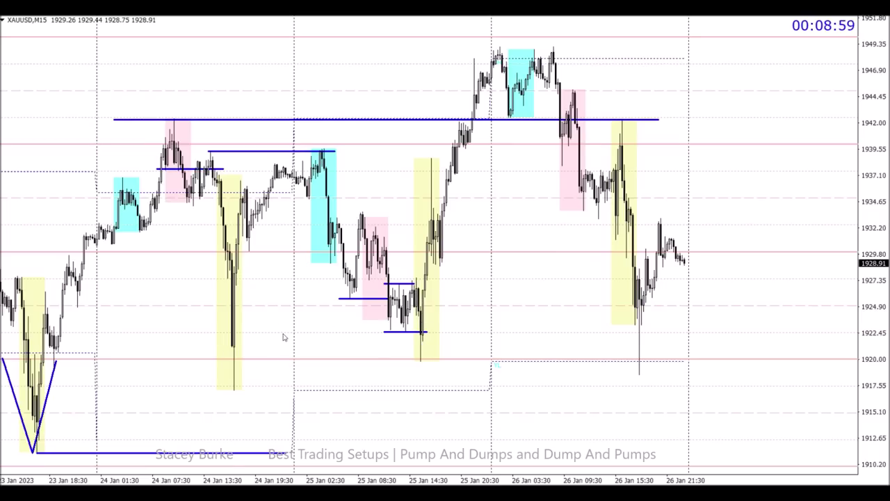
Draw a long horizontal line at about 1920.6 from the start of 23 Jan to the end of 25 Jan
scroll(308, 348, "up", 2)
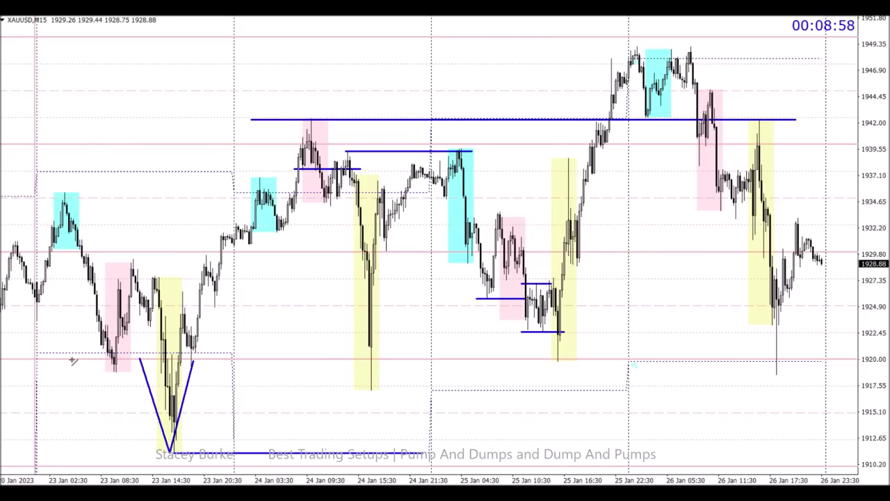
left_click_drag(36, 353, 623, 354)
scroll(614, 363, "up", 3)
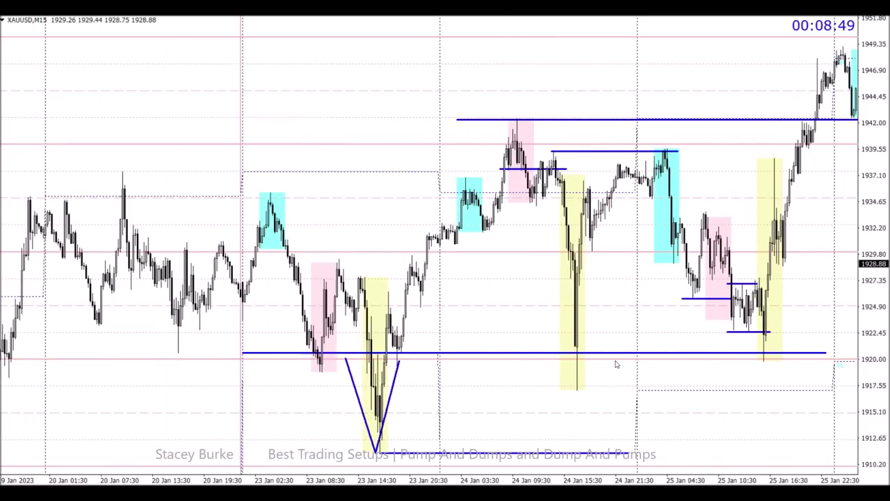
Mark the 26 Jan highs, the breakdown level and the pre-New York low with horizontal lines at about 1947.8, 1945.3 and 1932.9
scroll(615, 363, "down", 4)
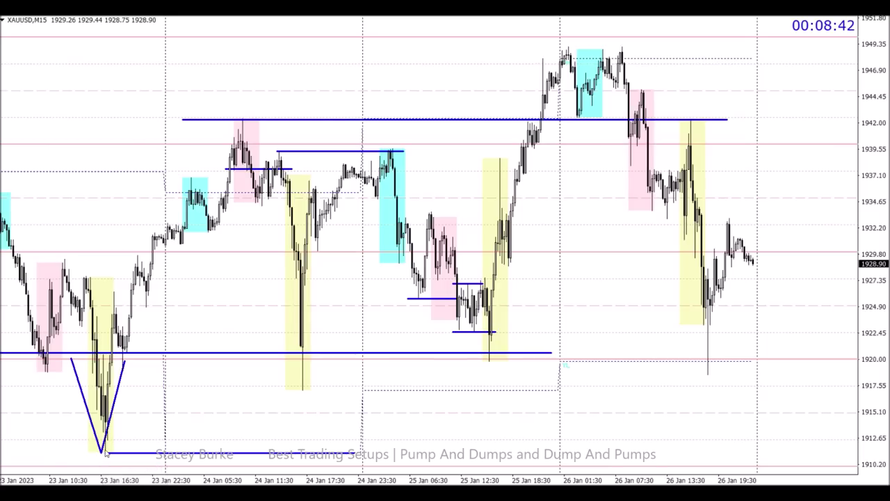
scroll(109, 451, "up", 3)
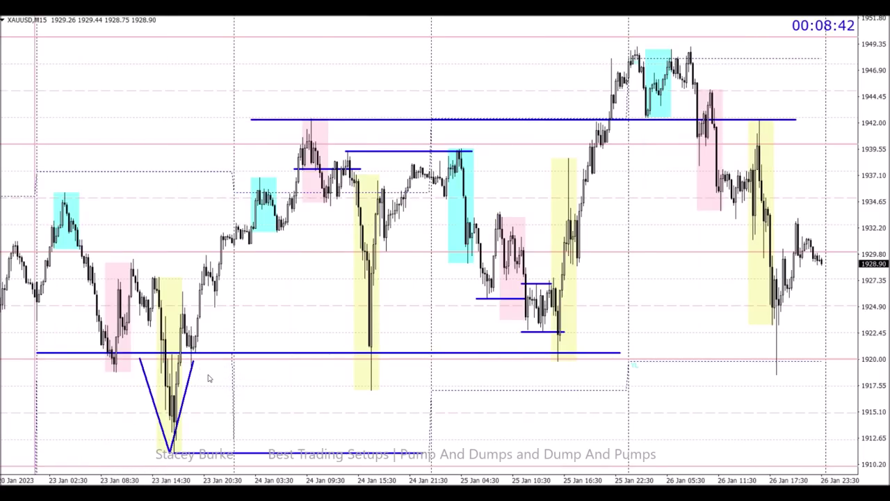
scroll(208, 376, "down", 3)
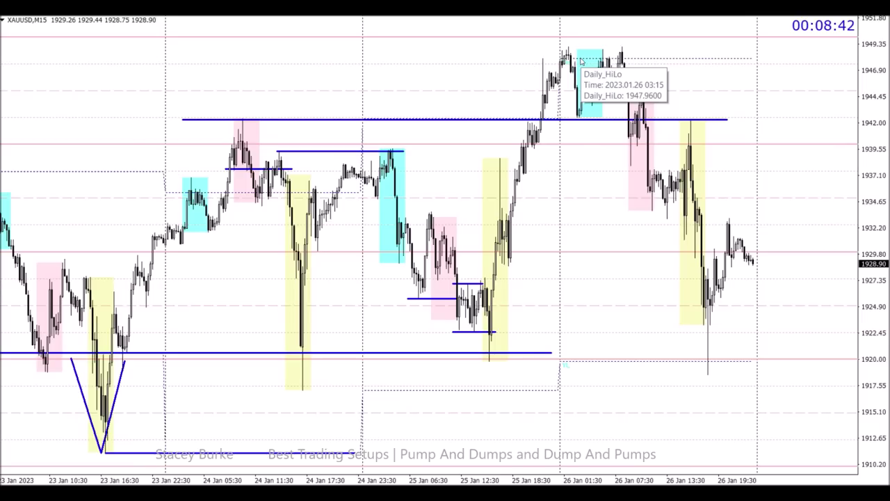
left_click_drag(581, 61, 513, 179)
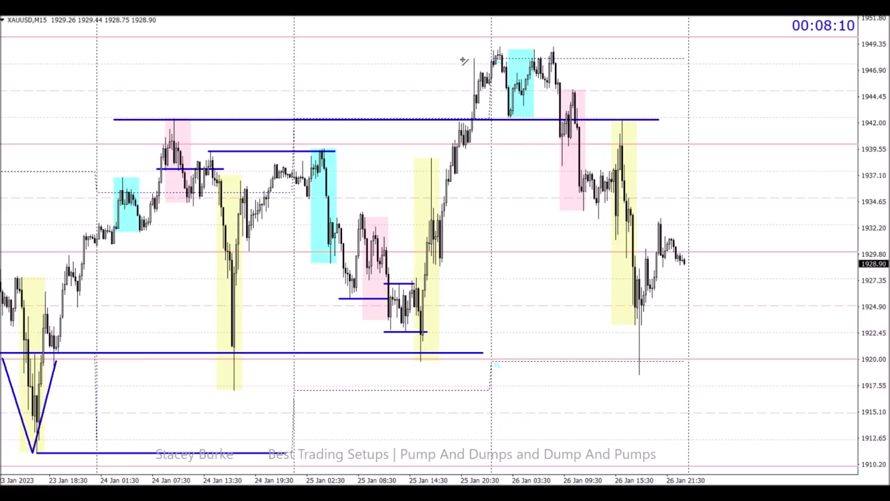
left_click_drag(464, 61, 579, 61)
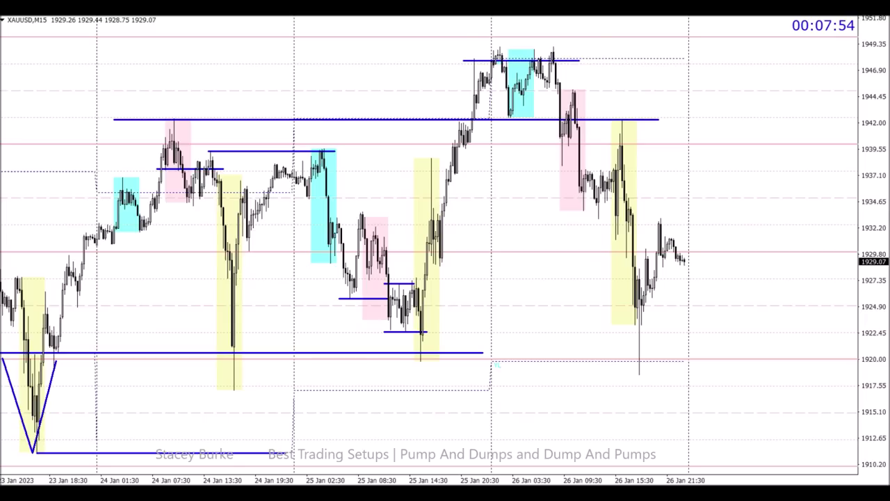
left_click_drag(536, 88, 584, 88)
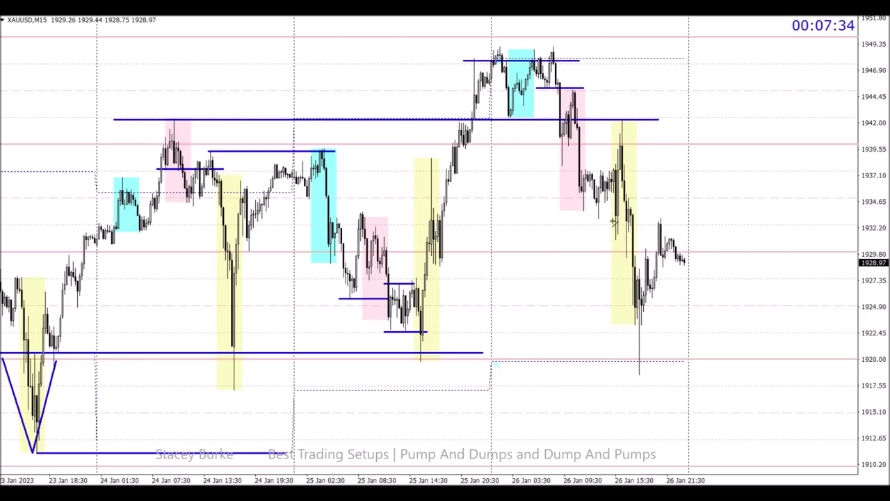
left_click_drag(588, 220, 613, 220)
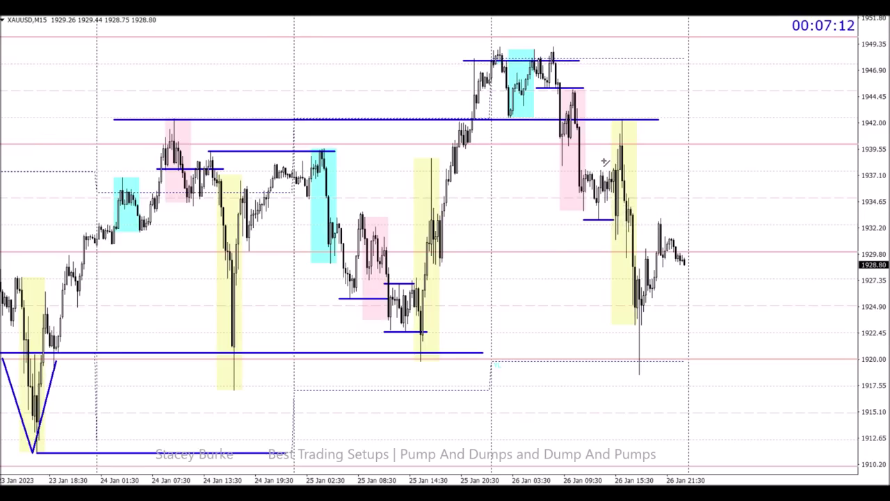
Bracket the yellow 26 Jan session with two vertical lines, and remove them
left_click_drag(610, 185, 610, 329)
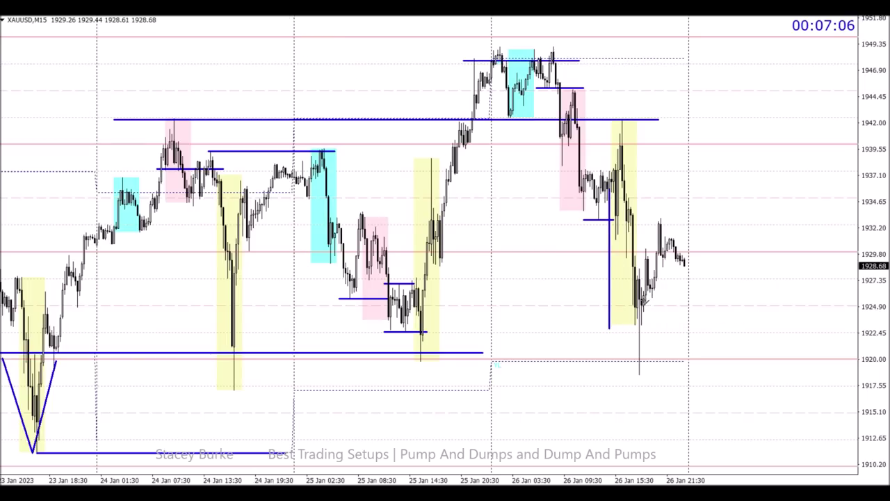
mouse_move(644, 301)
left_mouse_down()
mouse_move(645, 487)
mouse_move(645, 473)
left_mouse_up()
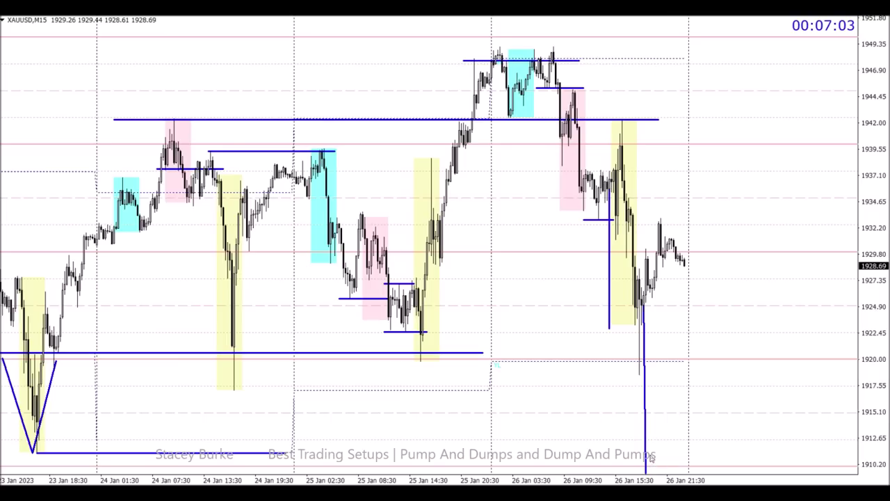
left_click(646, 452)
key("Delete")
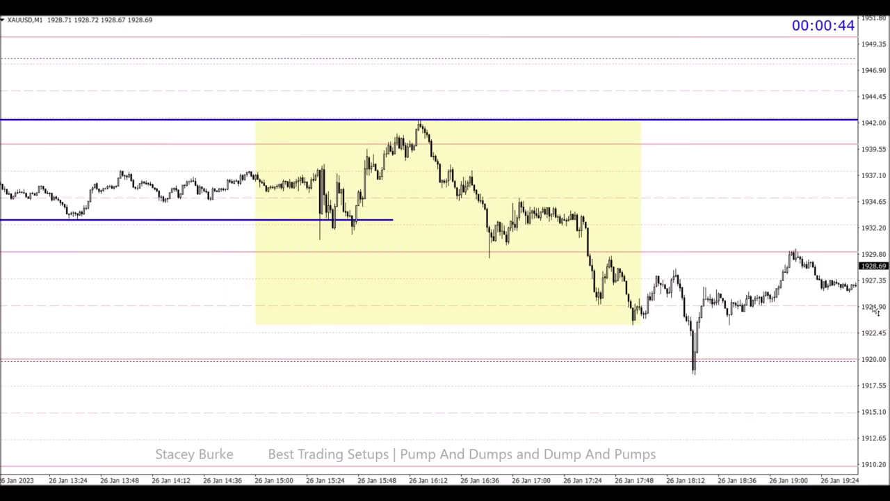
On the XAUUSD M1 chart, draw horizontal lines at about 1935.0 and 1941.3 and a rising trend line beneath the final push to the high
left_click_drag(875, 311, 879, 185)
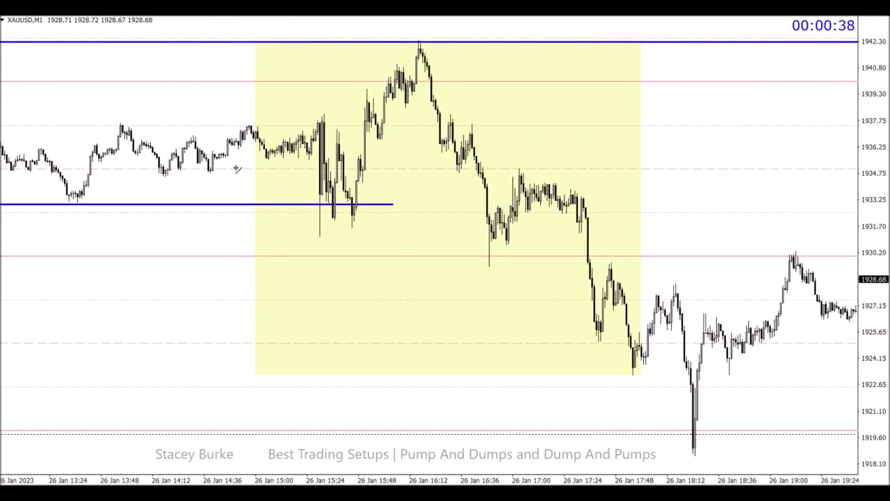
left_click_drag(237, 169, 523, 169)
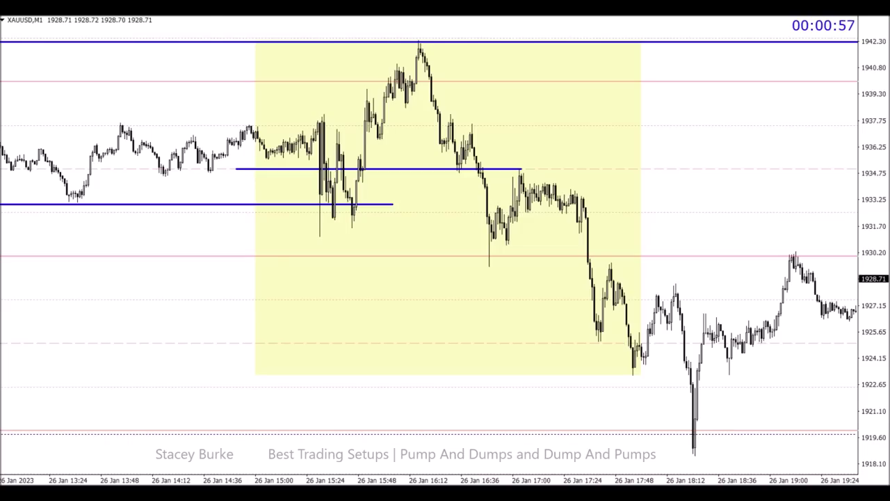
left_click_drag(405, 59, 450, 60)
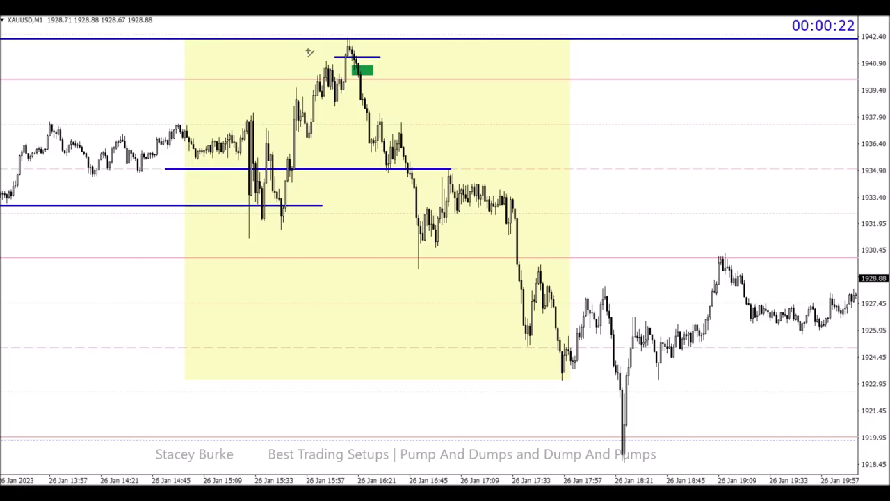
left_click_drag(307, 139, 379, 50)
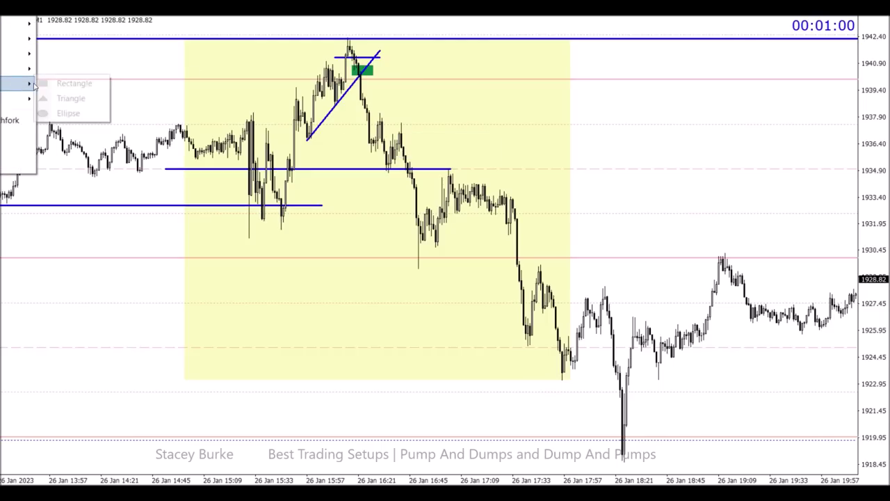
Draw a small green rectangle just above the 1935 line where price breaks down, and narrow it to fit the candles
left_click(64, 81)
left_click_drag(401, 154, 427, 165)
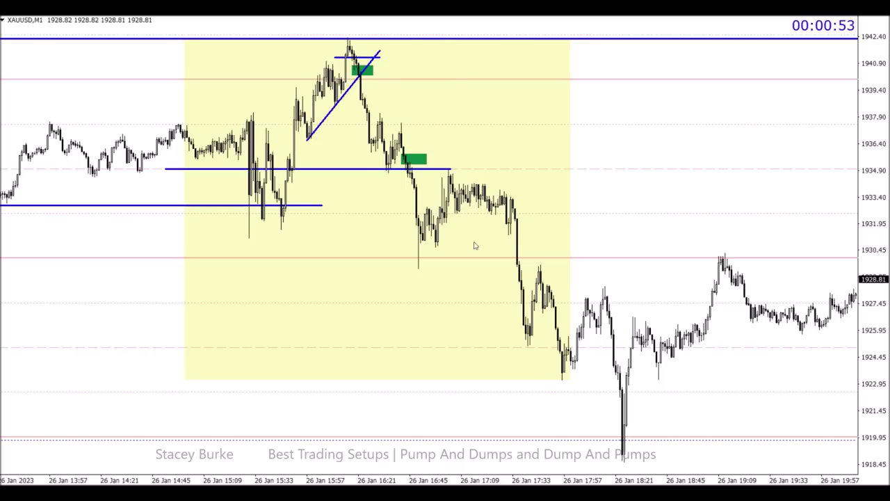
double_click(426, 159)
left_click_drag(427, 159, 418, 158)
left_click(346, 201)
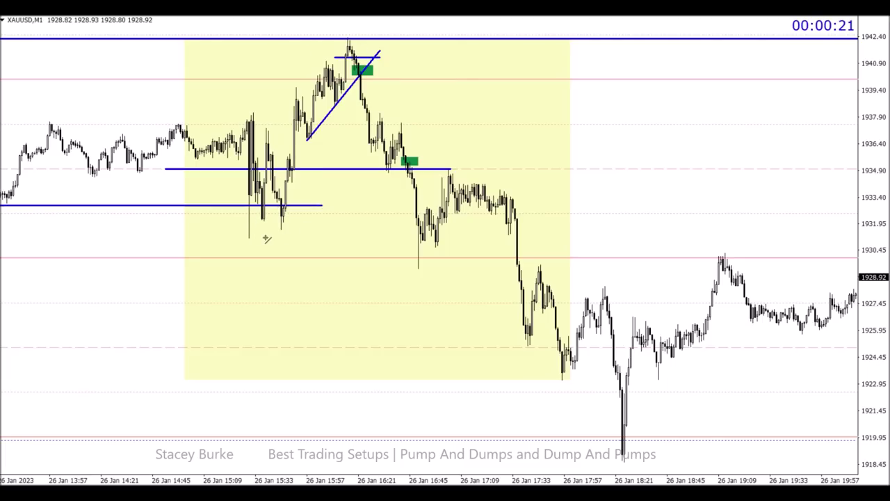
Draw a horizontal line at about 1931.1 along the session's spike low, and trial a Fibonacci retracement up to the high before deleting it
left_click_drag(240, 238, 493, 237)
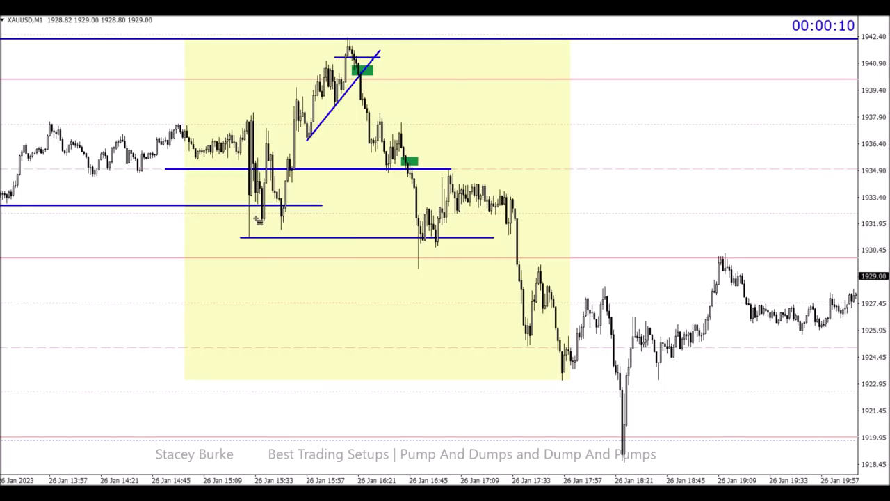
left_click_drag(257, 221, 415, 46)
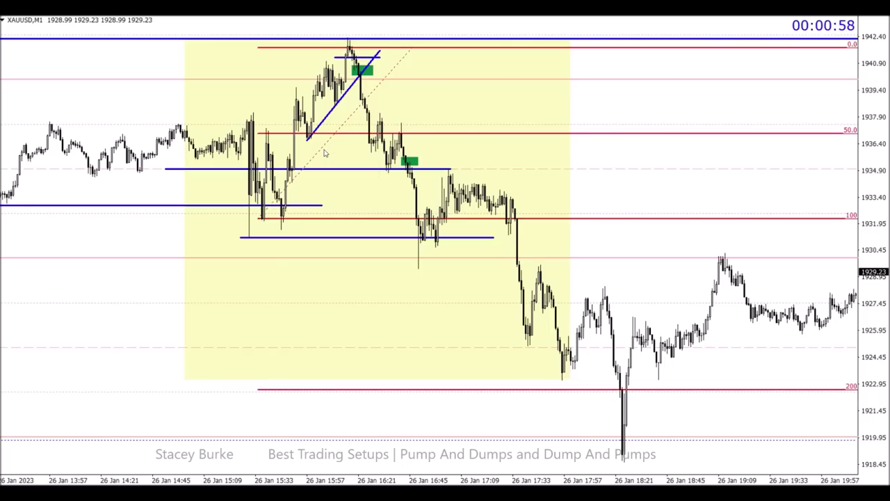
key("Delete")
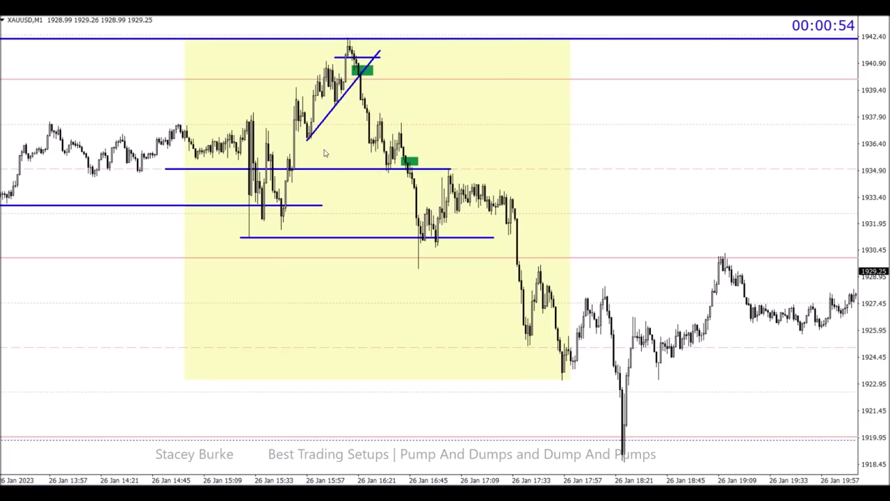
Switch to the 15-minute chart and draw a green rectangle around the 1942 line, from about 1943.0 to 1941.1, ending at the yellow session
type("15")
key("Return")
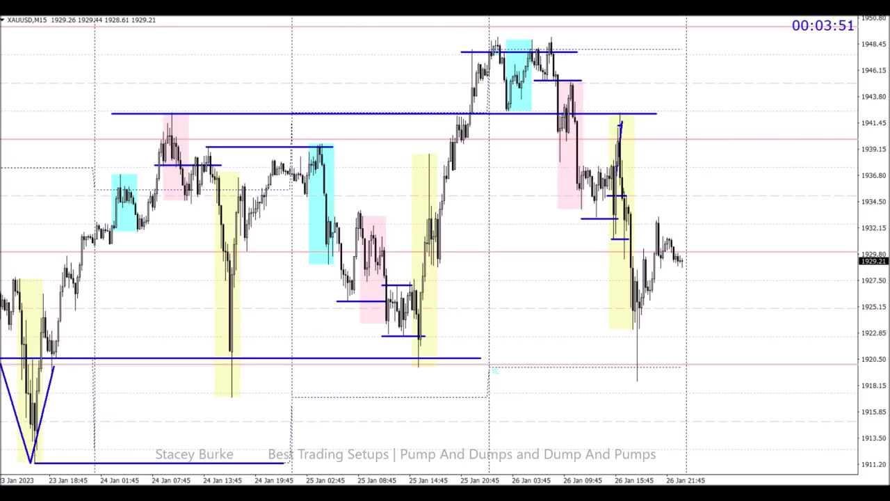
key("alt+i")
mouse_move(28, 83)
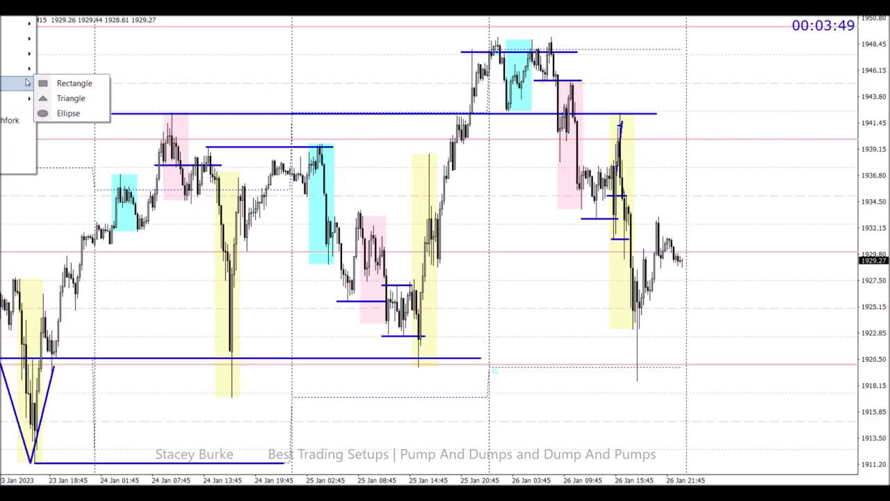
left_click(70, 83)
left_click_drag(459, 106, 635, 127)
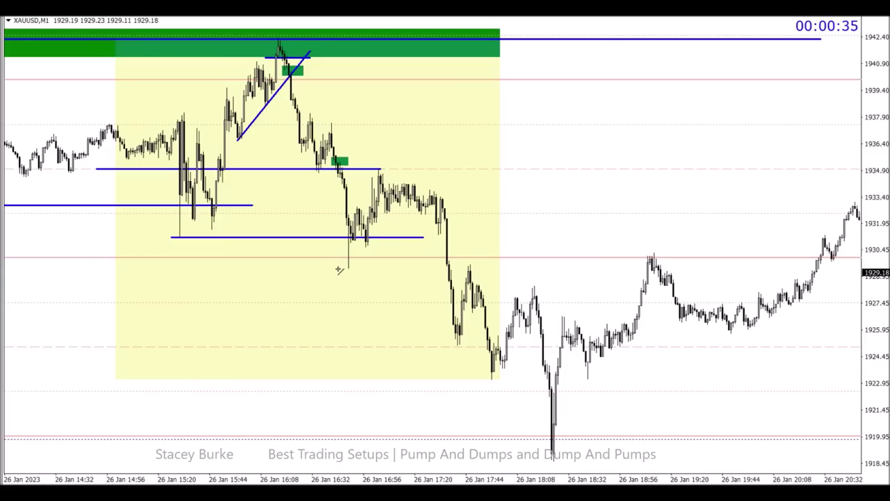
On the M1 chart, draw a horizontal line at about 1929.3 and move the upper small green rectangle down to the breakdown at about 1932.1
left_click_drag(338, 270, 510, 270)
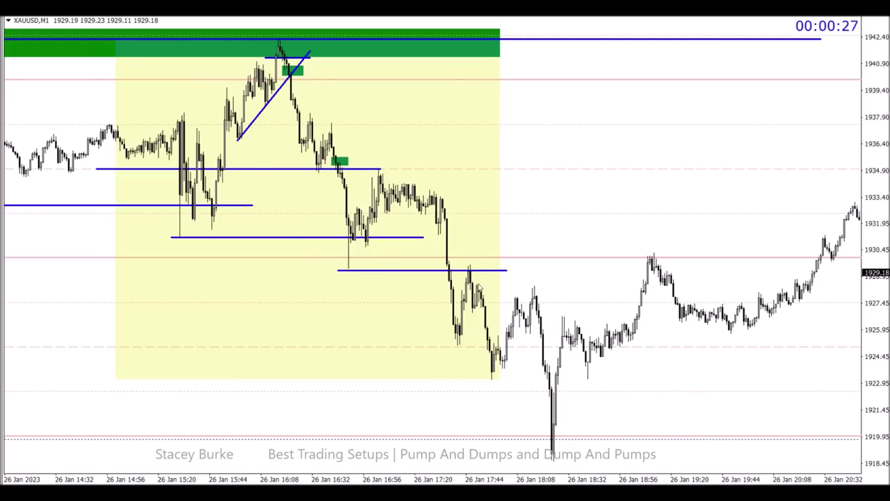
double_click(302, 73)
left_click_drag(302, 73, 456, 222)
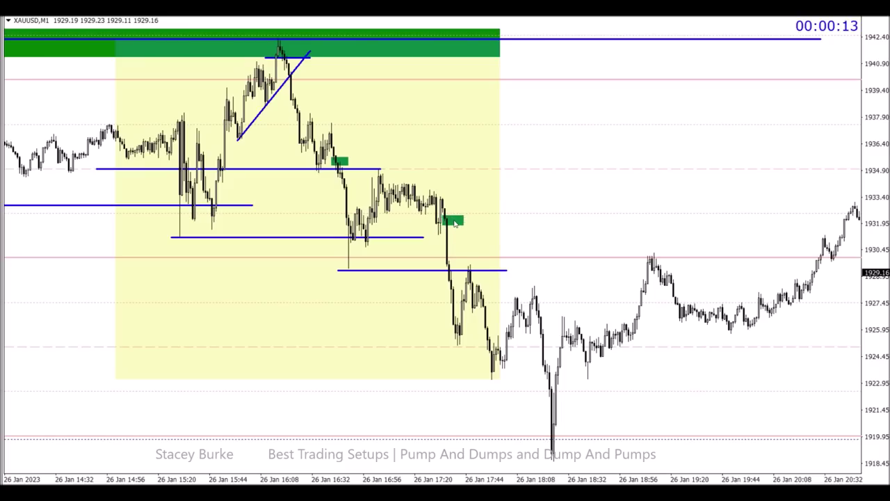
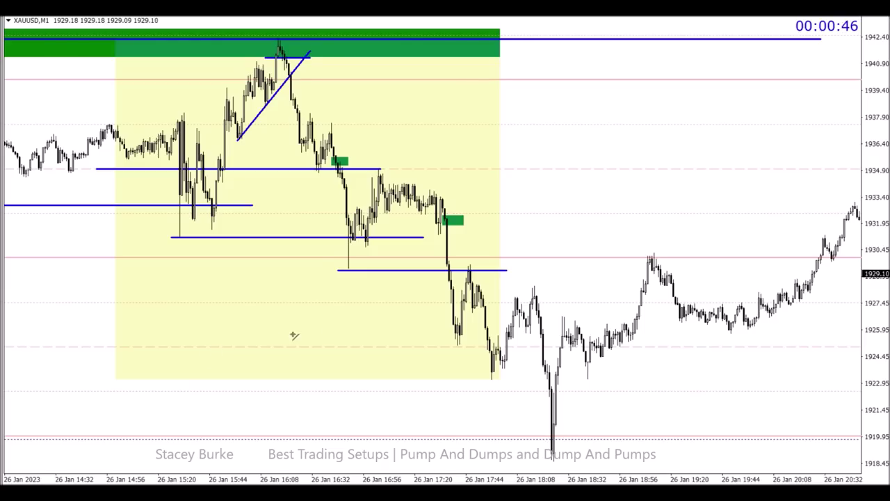
left_click_drag(386, 271, 387, 169)
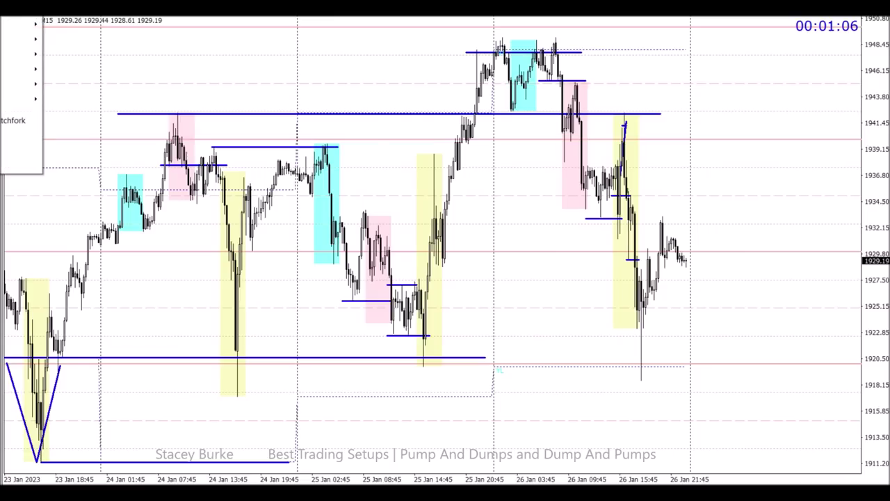
Add a red text label "FRD" to the 15-minute chart and place it just above the late 26 Jan rebound high
left_click(21, 150)
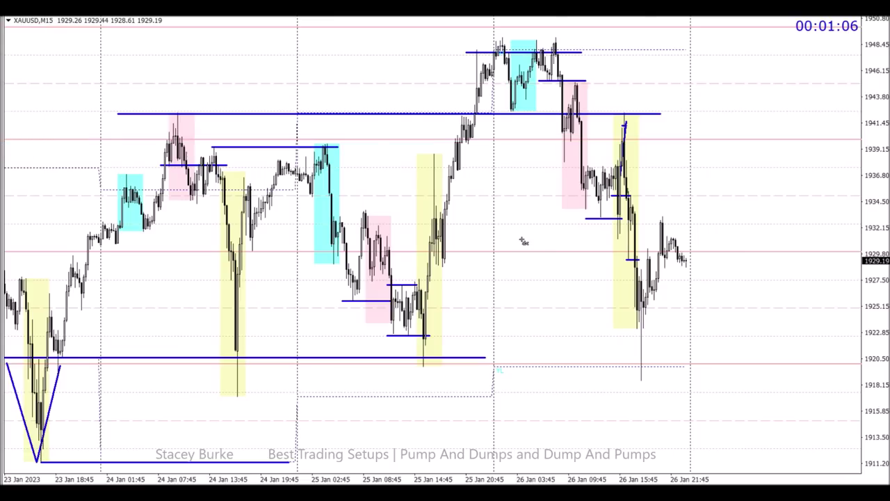
left_click(600, 298)
key("Tab")
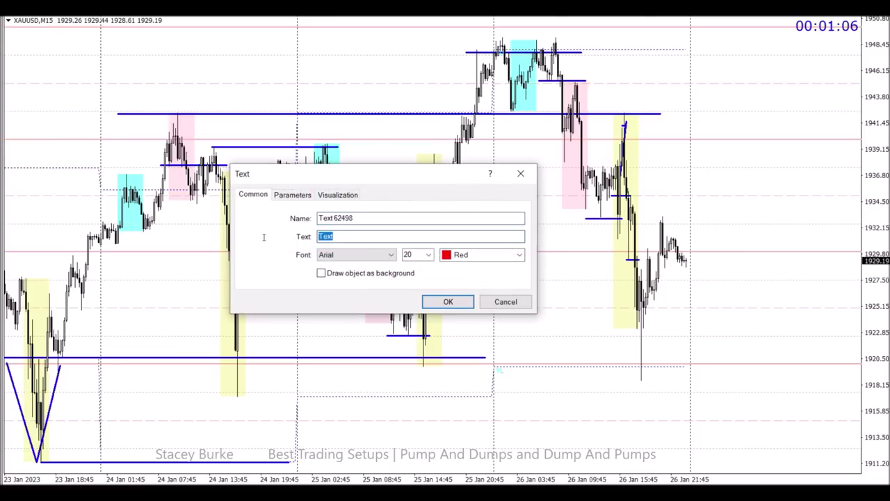
type("FRD")
left_click(467, 304)
left_click_drag(583, 306, 664, 200)
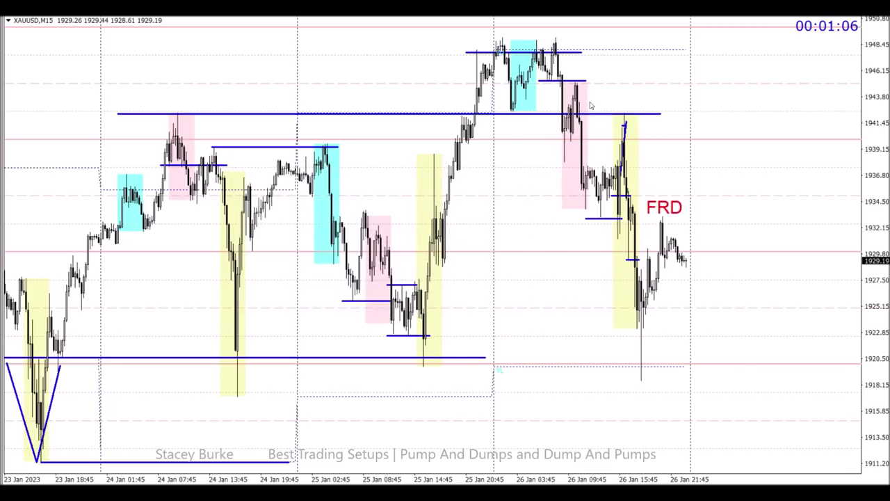
Extend horizontal lines from the late 26 Jan high at about 1933.2 and low at about 1918.4, aligning the lower one with the wick
mouse_move(656, 216)
left_mouse_down()
mouse_move(854, 210)
mouse_move(849, 216)
left_mouse_up()
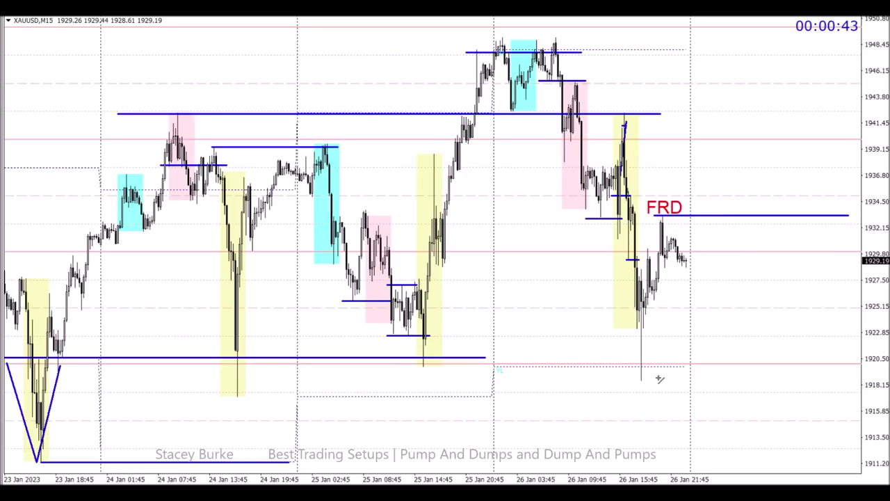
left_click_drag(628, 383, 838, 382)
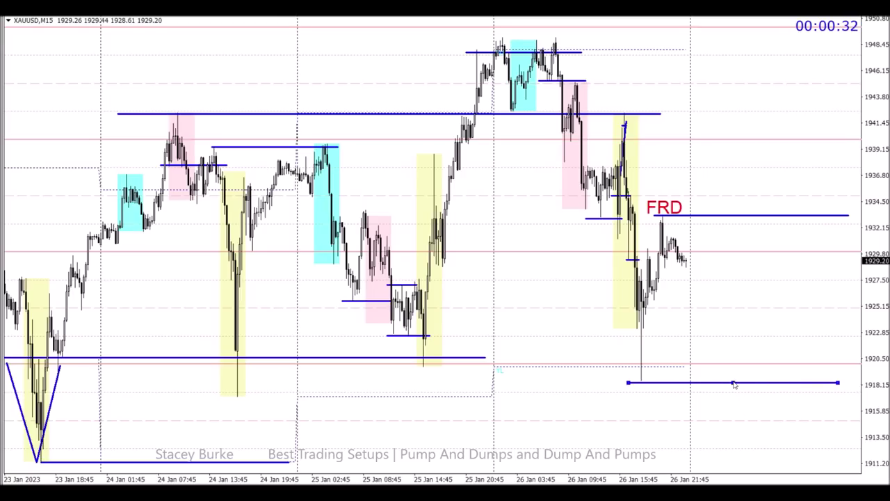
double_click(735, 382)
double_click(736, 383)
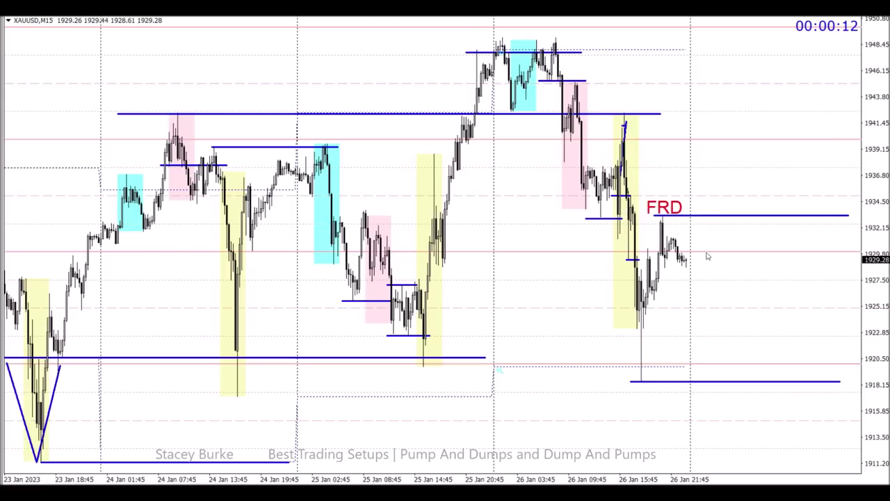
Sketch a rising line through the 1933.2 level to illustrate a possible breakout, and delete it
left_click_drag(714, 250, 745, 169)
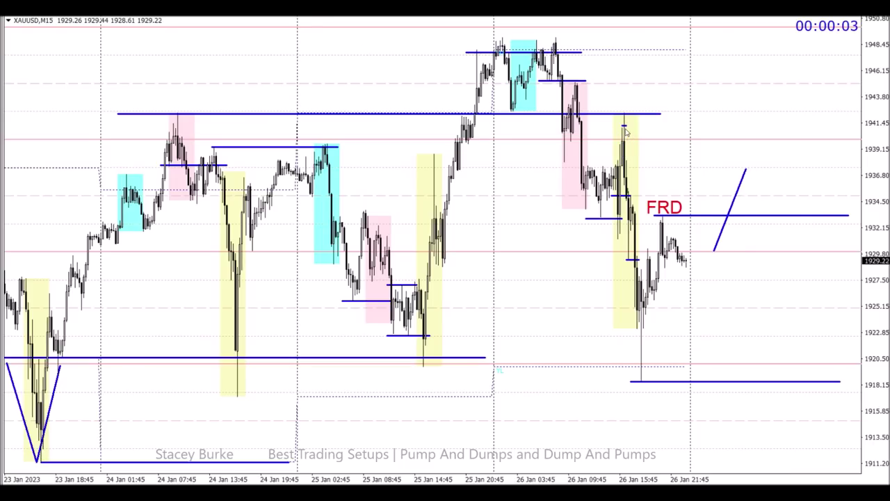
double_click(719, 236)
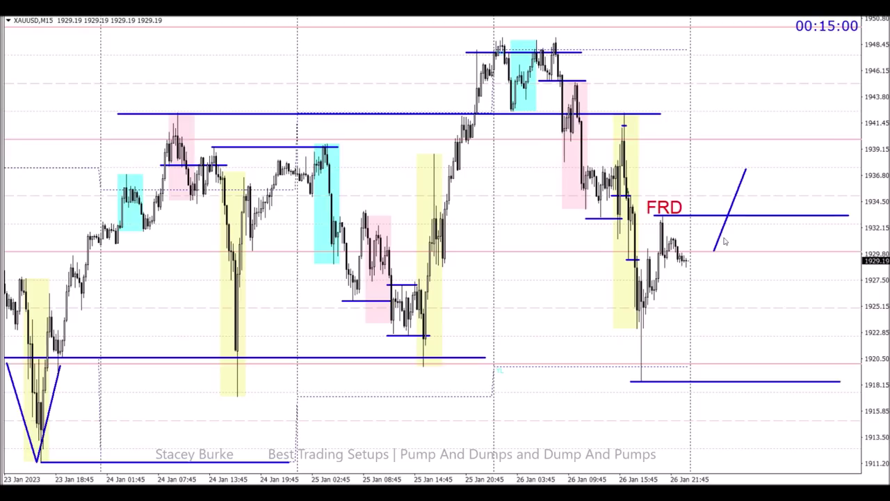
key("Delete")
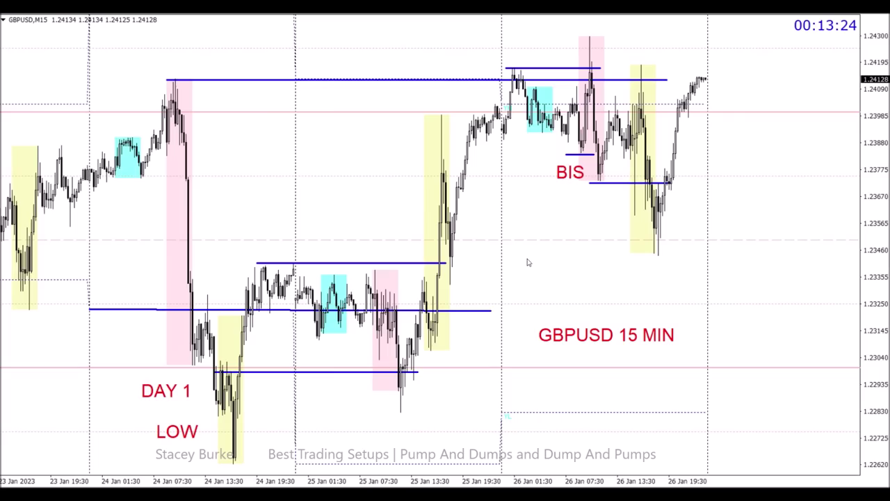
On the GBPUSD M5 chart, move the lower horizontal line to the yellow session's spike low at about 1.2360 and level the short line near 1.2407
scroll(550, 153, "down", 2)
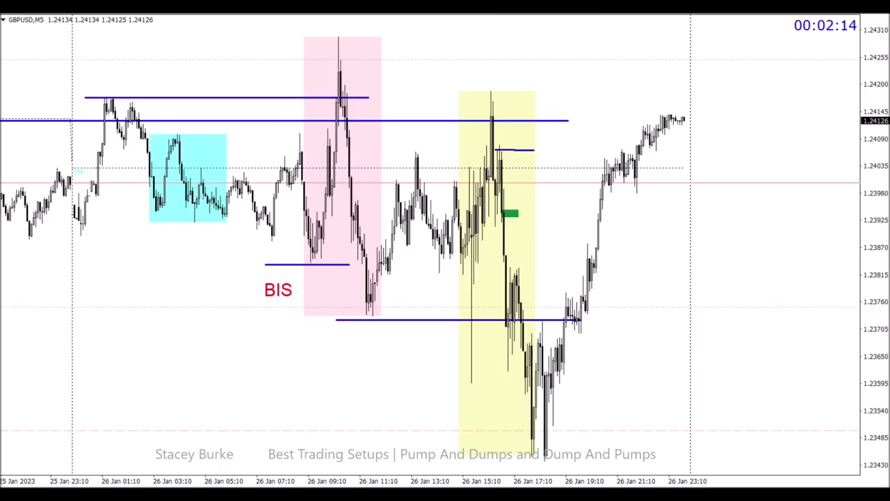
scroll(682, 110, "left", 3)
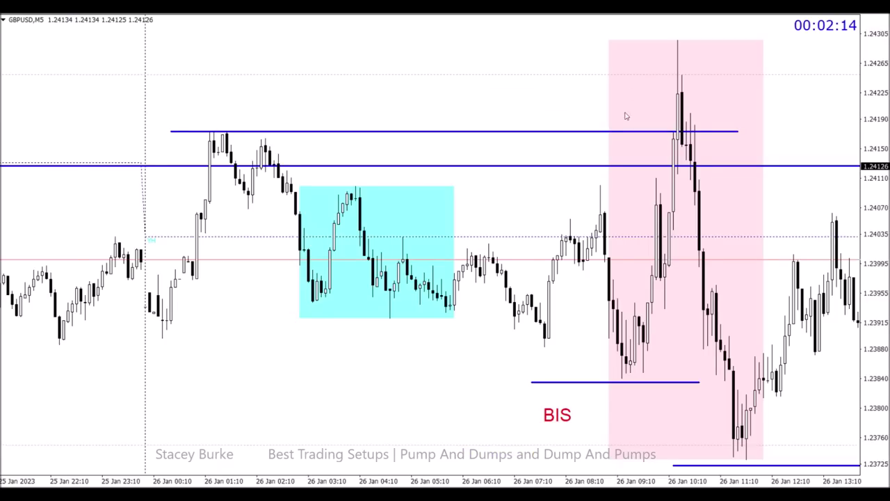
scroll(626, 119, "right", 6)
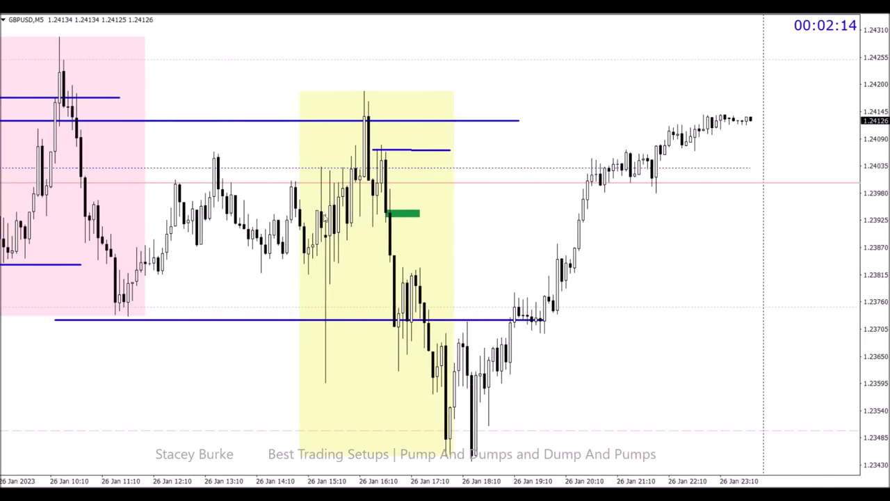
double_click(339, 321)
left_click_drag(338, 325, 375, 386)
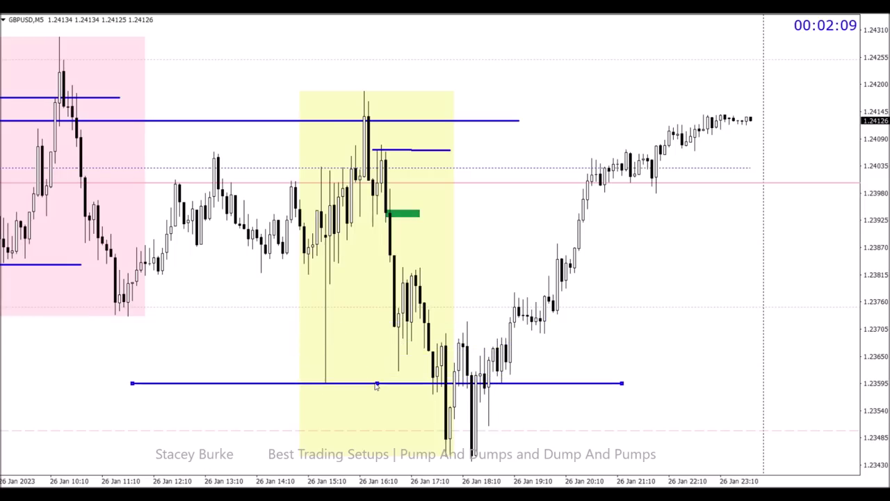
double_click(328, 383)
double_click(437, 150)
left_click_drag(451, 150, 445, 152)
Switch to the playbook document, highlight the "Basic Model For Trade Setups" heading, and return to the GBPUSD M5 chart
scroll(442, 169, "up", 2)
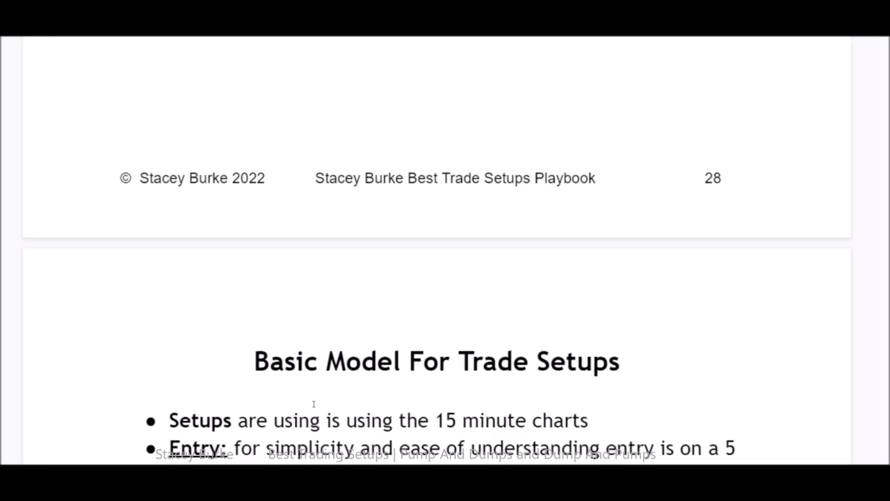
left_click_drag(255, 360, 621, 362)
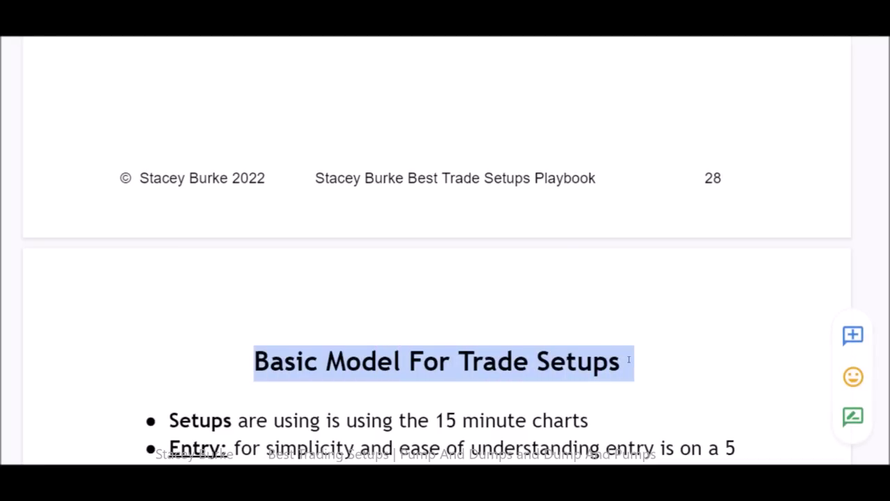
left_click(677, 362)
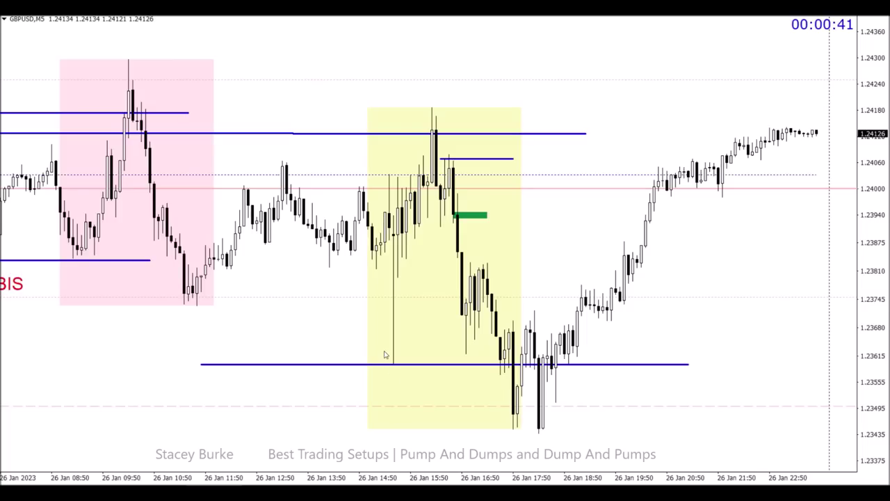
scroll(385, 354, "left", 3)
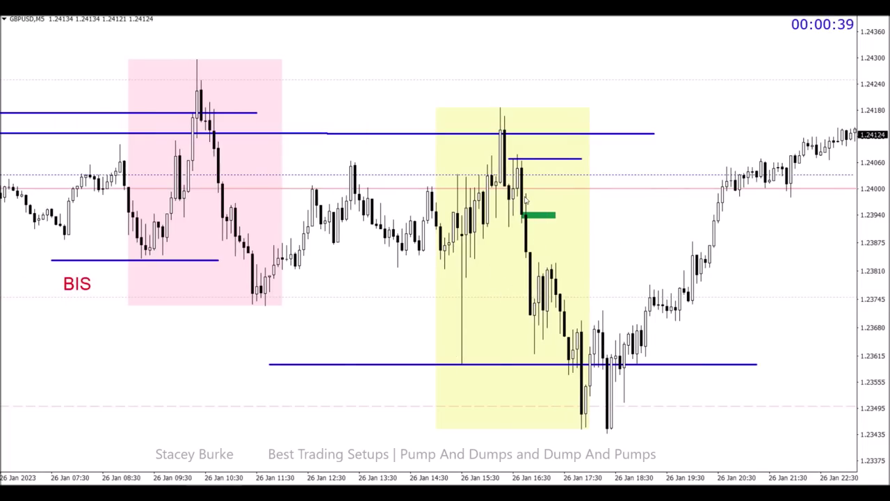
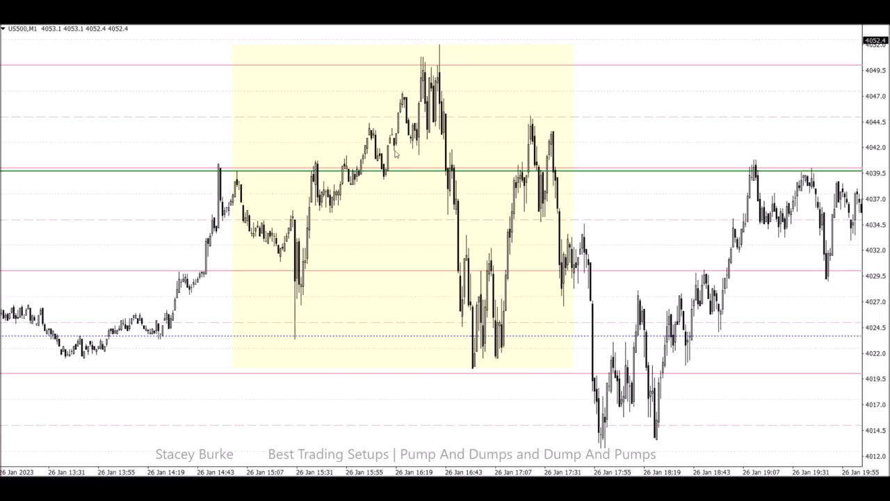
On the US500 M1 chart, draw a green outlined rectangle around the session's peak, from about 4050 down to 4040.5
left_click(13, 21)
mouse_move(28, 89)
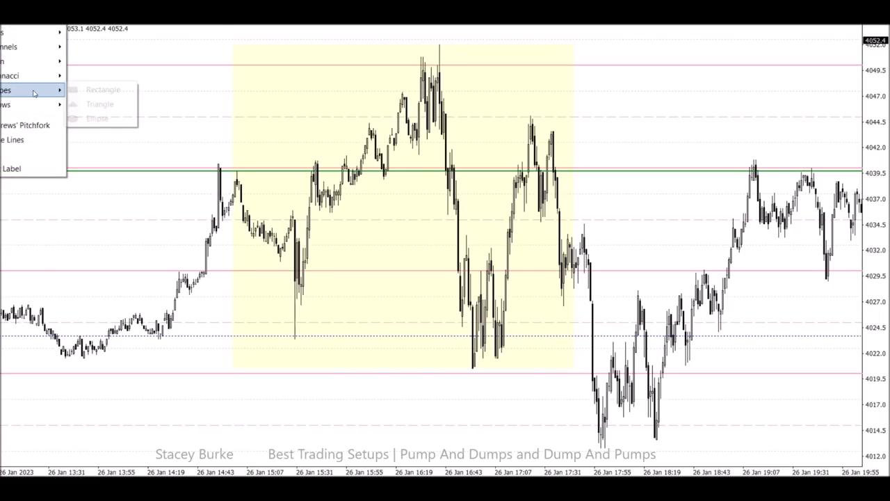
left_click(104, 89)
left_click_drag(332, 65, 517, 165)
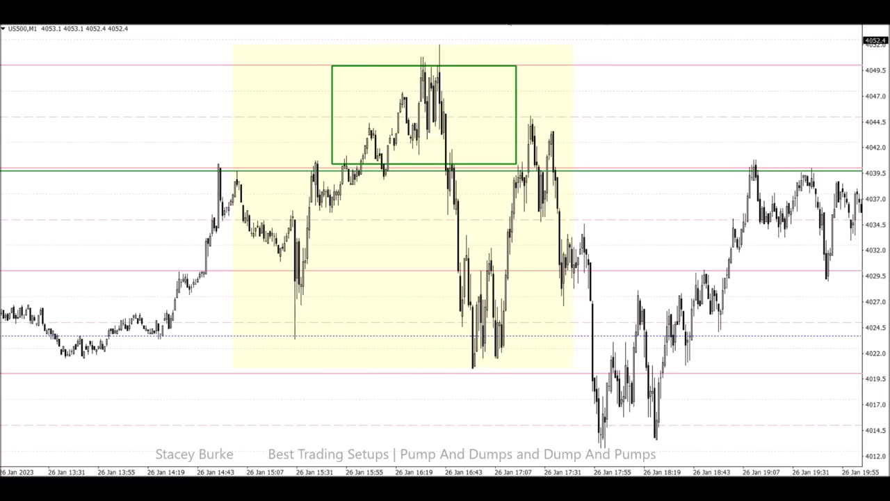
Draw horizontal lines at the session's early spike low near 4023.4 and at the two swing highs near 4044.5 and 4047.3
mouse_move(288, 338)
left_mouse_down()
mouse_move(545, 338)
mouse_move(531, 338)
left_mouse_up()
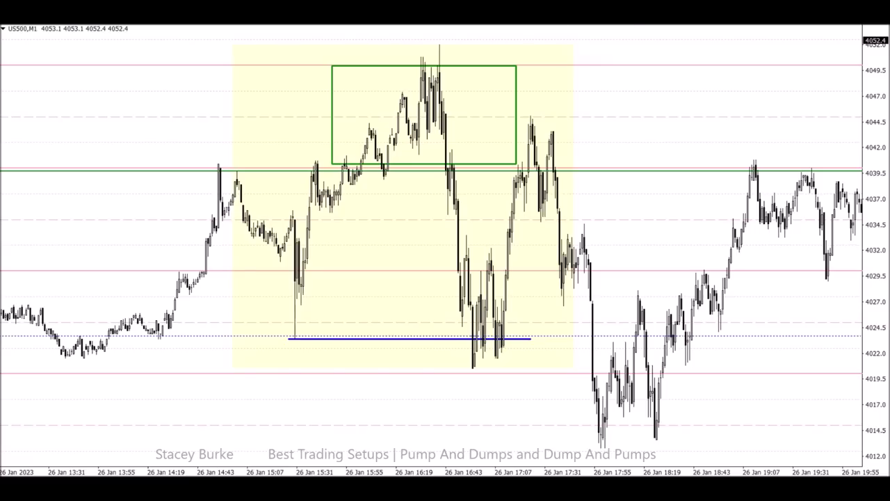
left_click_drag(360, 122, 395, 121)
left_click_drag(393, 92, 468, 92)
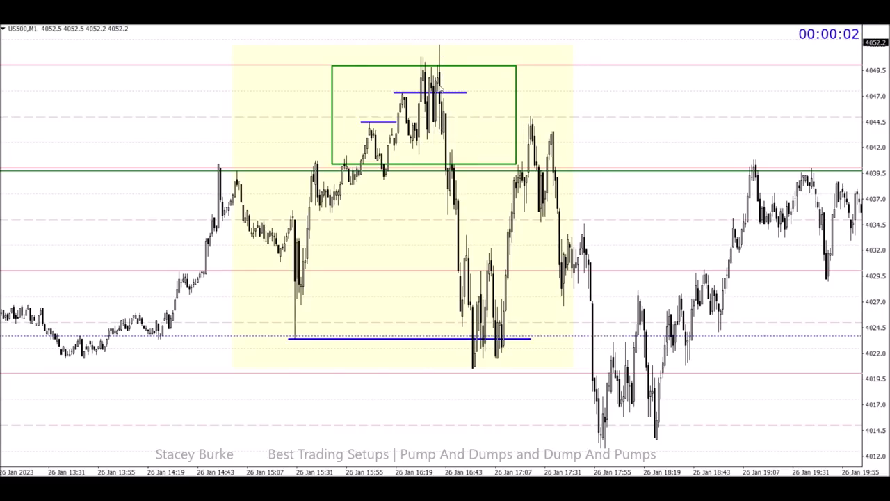
Mark the short entries with small green rectangles where price breaks down, at about 4046 and 4040
left_click(11, 21)
mouse_move(21, 89)
left_click(94, 89)
mouse_move(439, 103)
left_mouse_down()
mouse_move(459, 108)
mouse_move(450, 110)
left_mouse_up()
left_click(445, 298)
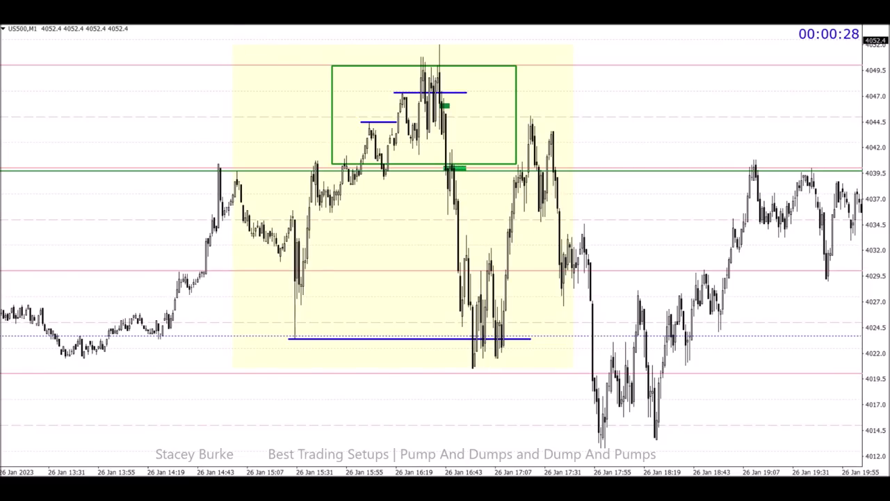
Draw a rising trend line beneath the push to the high, and adjust its start to the swing low at about 4035.5
mouse_move(333, 217)
left_mouse_down()
mouse_move(470, 120)
mouse_move(473, 99)
left_mouse_up()
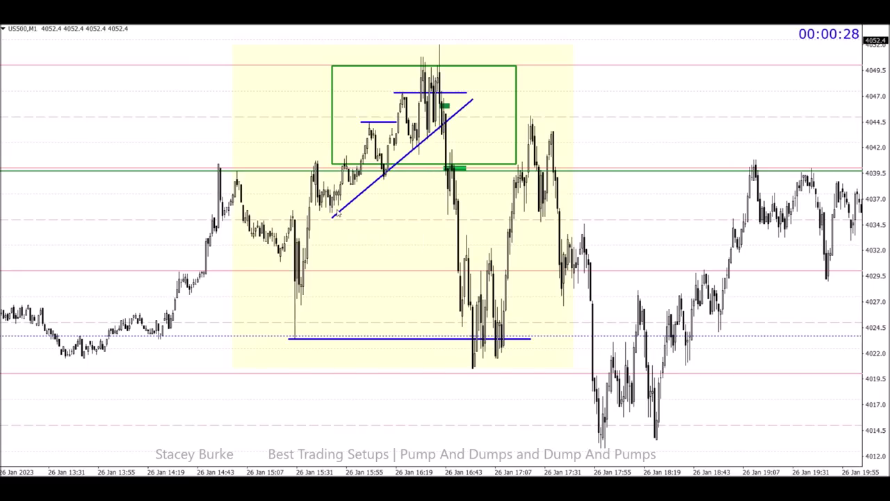
double_click(333, 217)
left_click(333, 217)
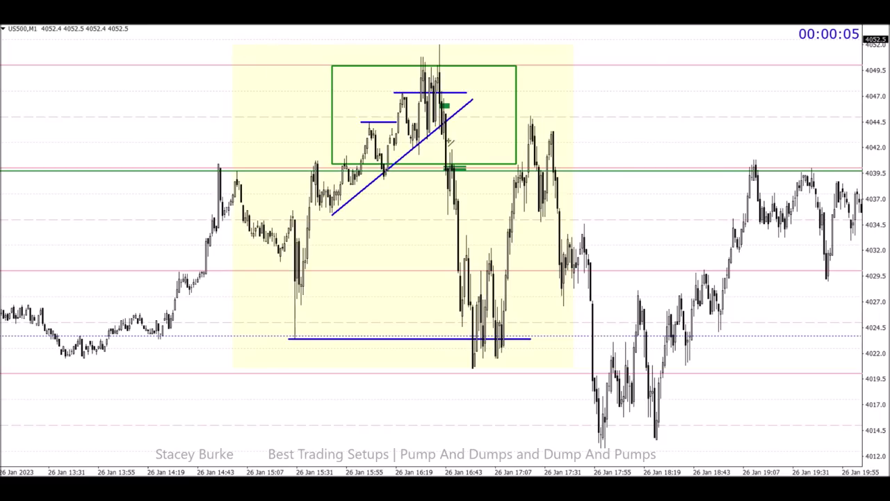
Draw a short horizontal line beneath the trend line break at about 4042.4, and try a vertical line from there down to the early spike low
left_click_drag(442, 144, 465, 144)
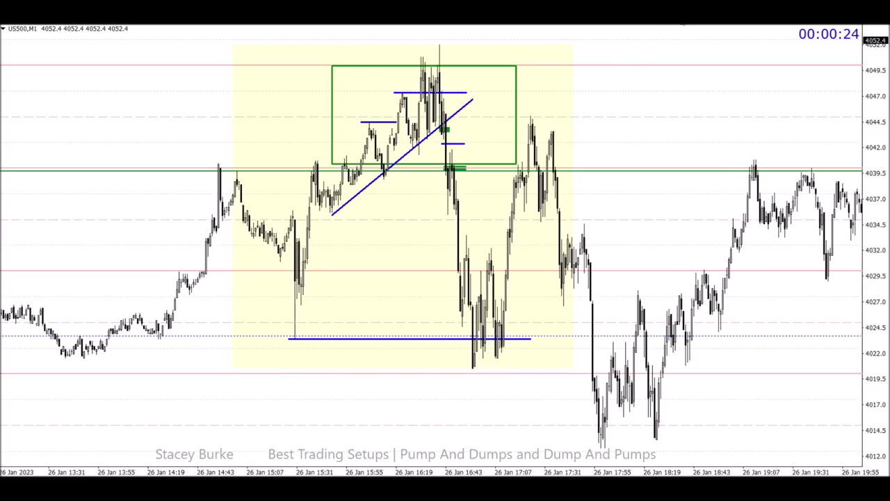
mouse_move(443, 132)
left_mouse_down()
mouse_move(453, 334)
mouse_move(444, 339)
left_mouse_up()
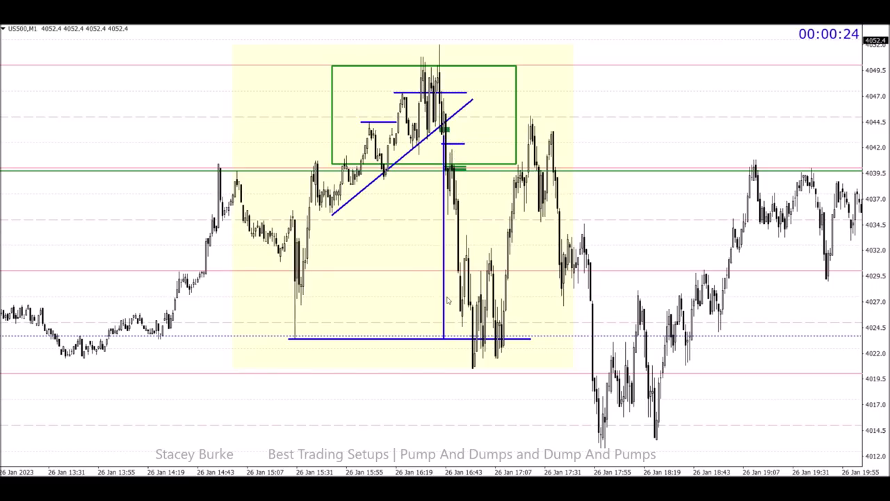
key("Delete")
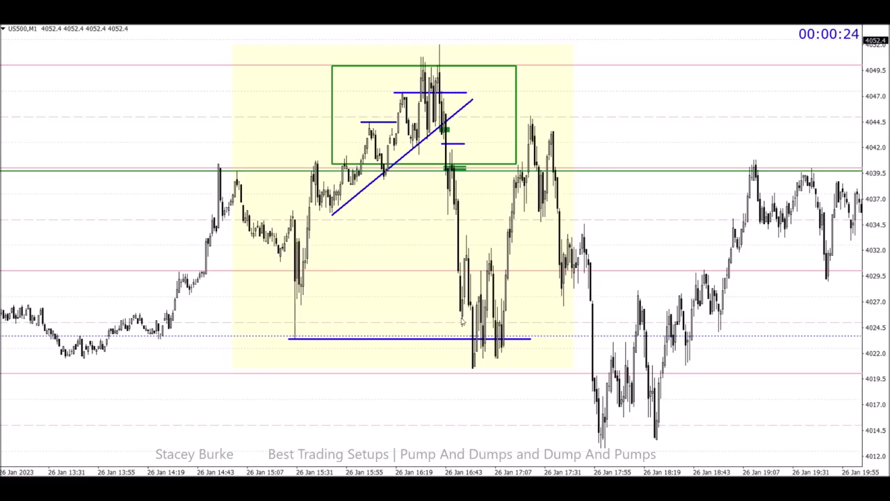
Draw a filled green rectangle around the two lows beneath the early spike low line, from about 4023.3 down to 4020.8
left_click(3, 21)
mouse_move(53, 91)
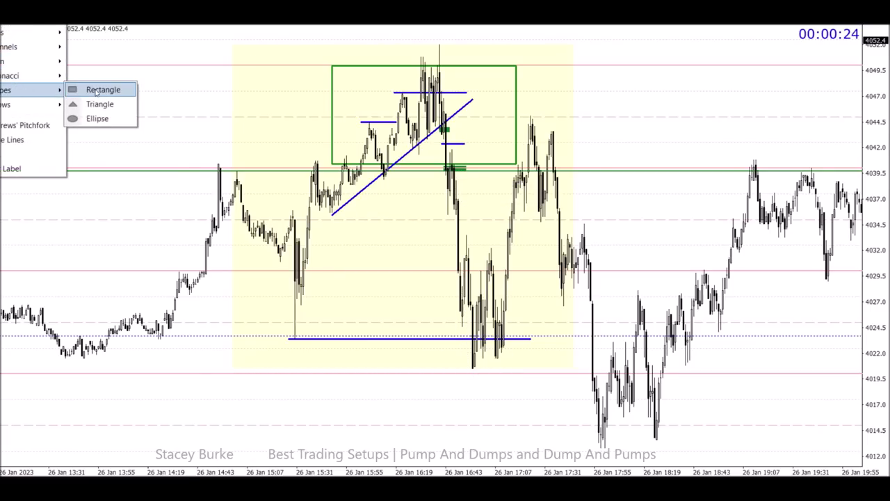
left_click(93, 89)
left_click_drag(458, 342, 529, 365)
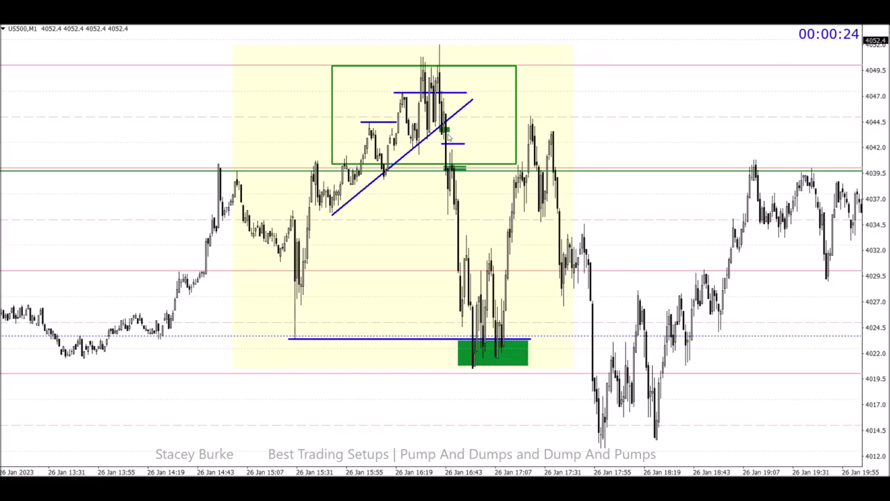
Move the upper short-entry rectangle to the second breakdown at about 4036.3, enlarge it, and shift it to the following drop at about 4030.8
left_click_drag(449, 137, 576, 208)
double_click(576, 208)
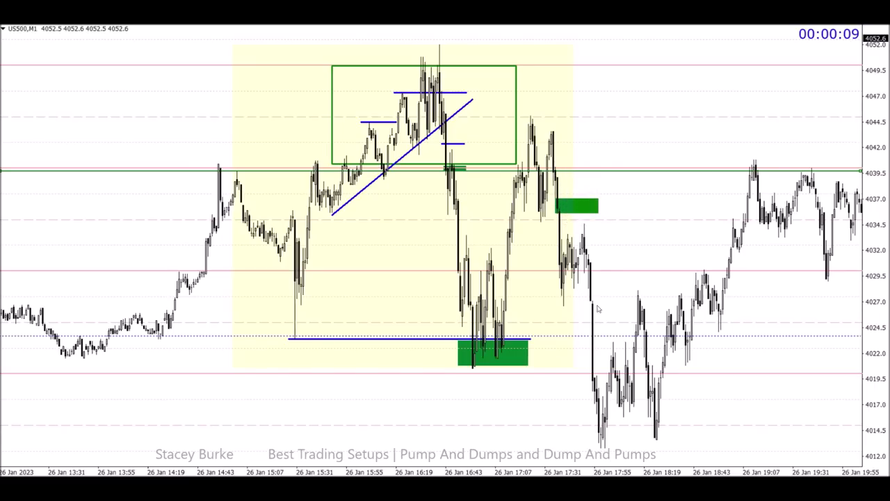
left_click_drag(585, 209, 615, 262)
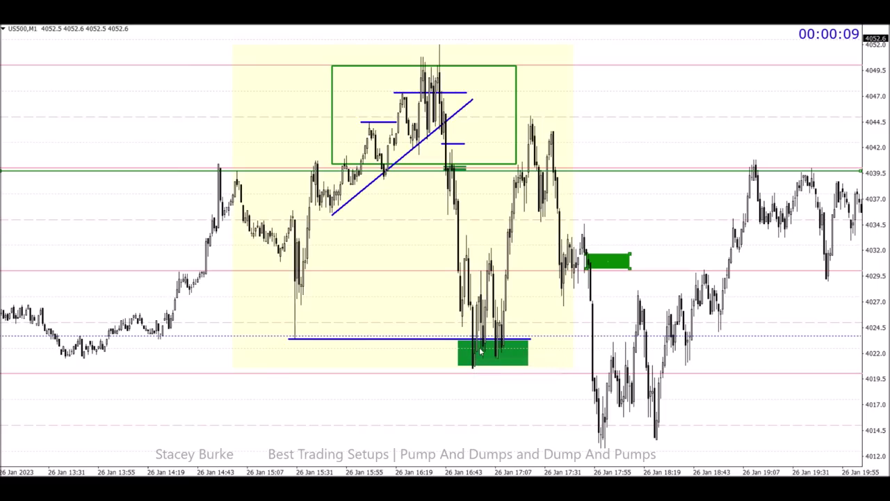
mouse_move(502, 348)
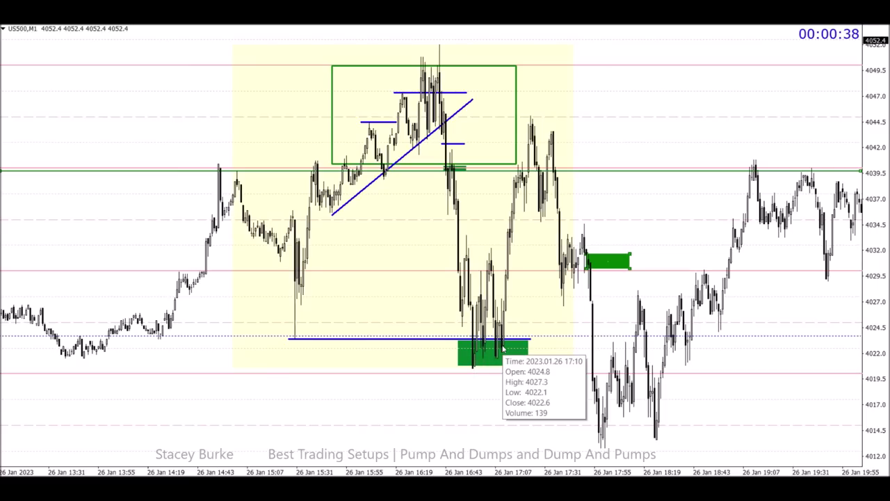